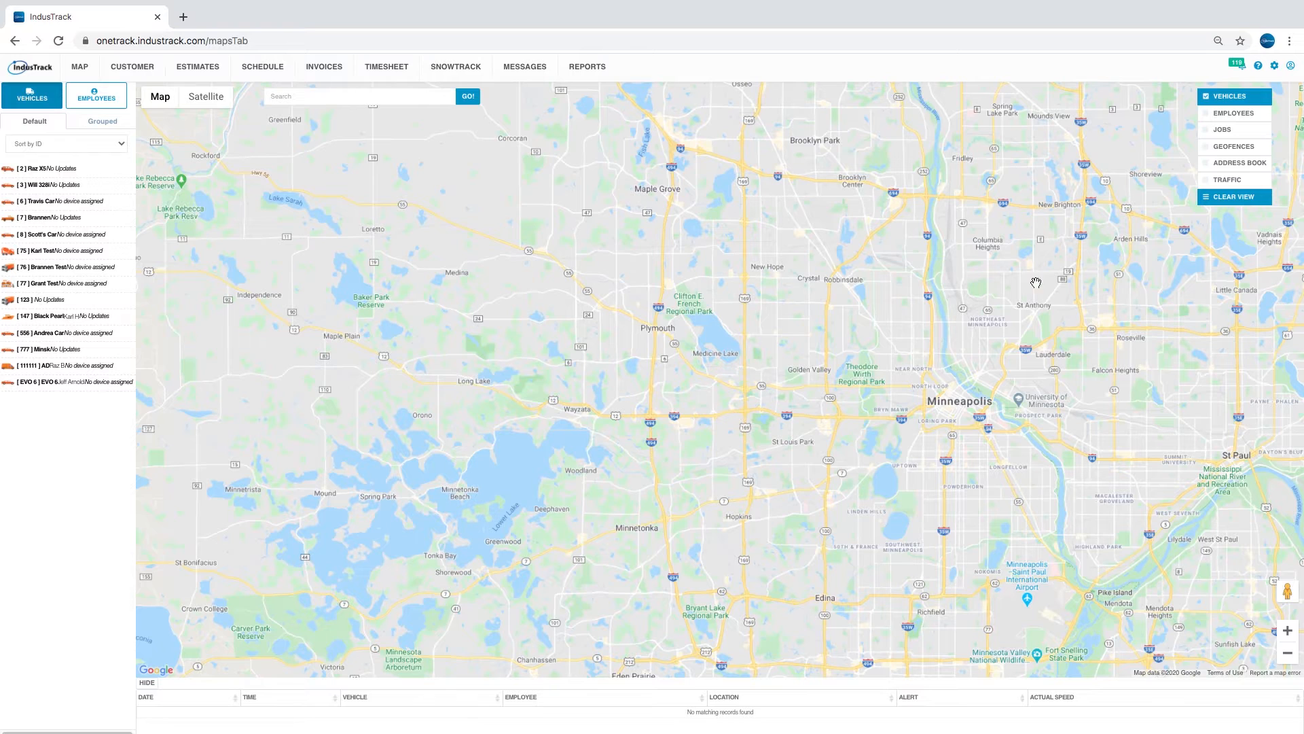
- Leave the vehicle map for the General company settings page using the header gear
click(1276, 68)
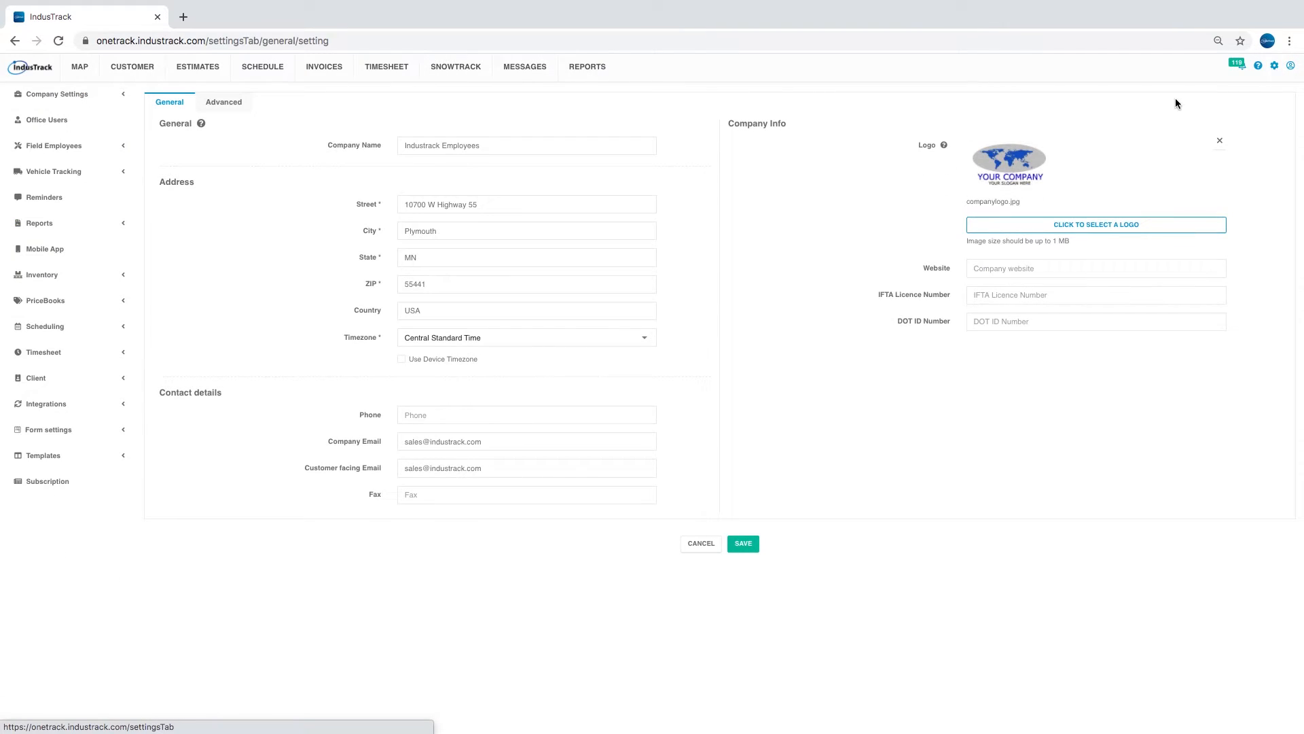
- Turn on Estimation using Pricebook, turn off Estimation using Inventory, save, and view the Estimates list
click(230, 104)
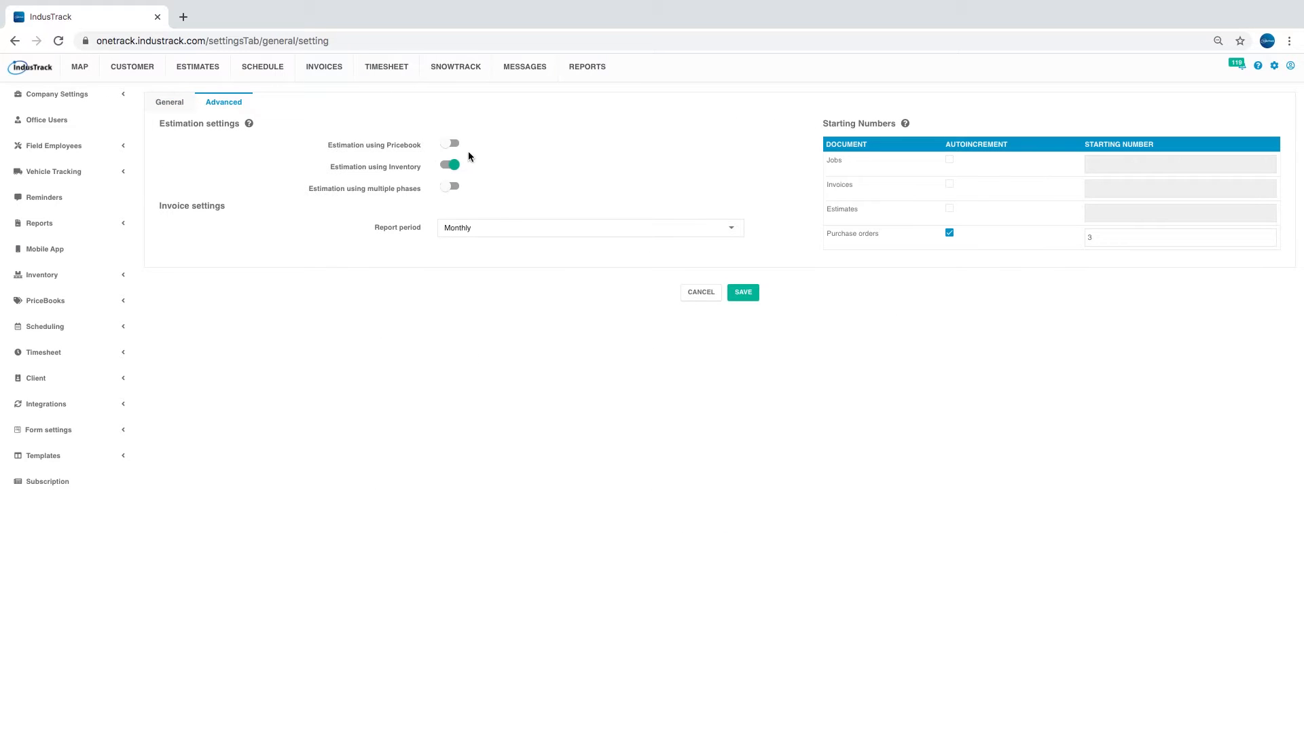
click(448, 145)
click(725, 294)
click(453, 164)
click(741, 292)
click(201, 73)
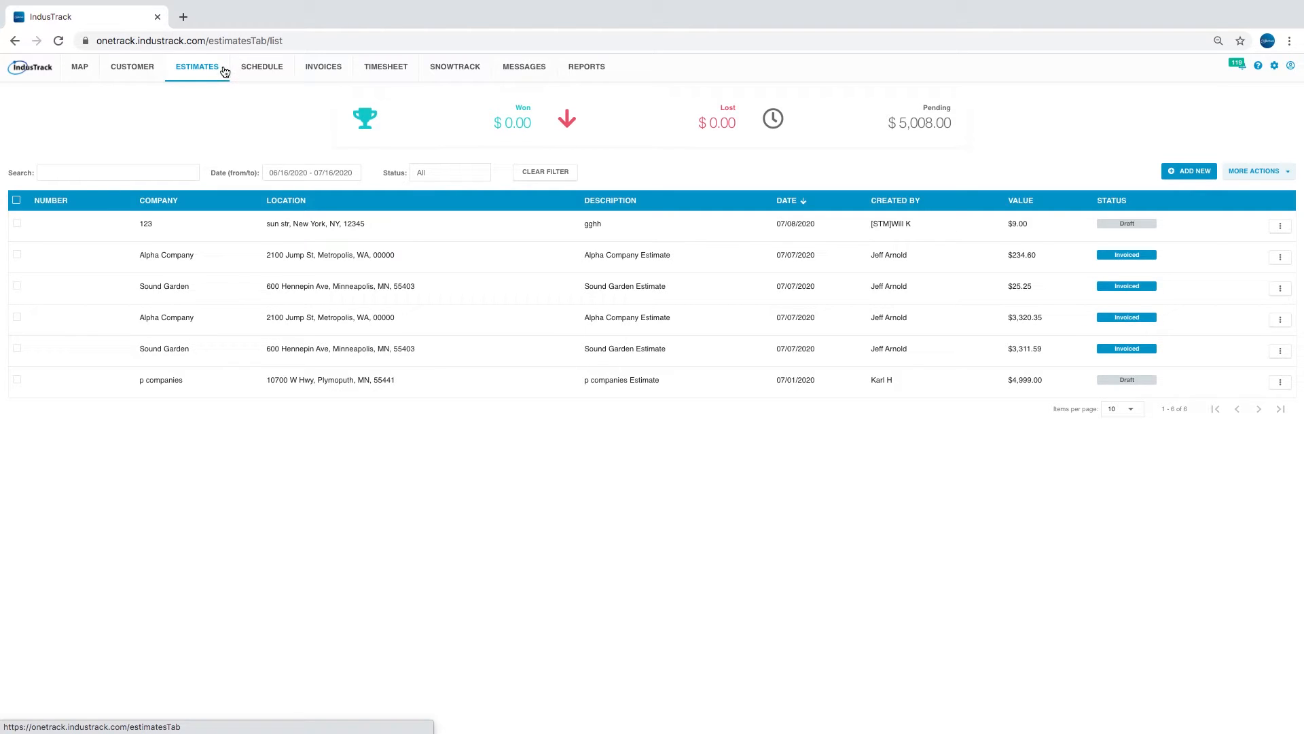
- Create a new estimate for ACME Builders, using its last listed location for service
click(1179, 174)
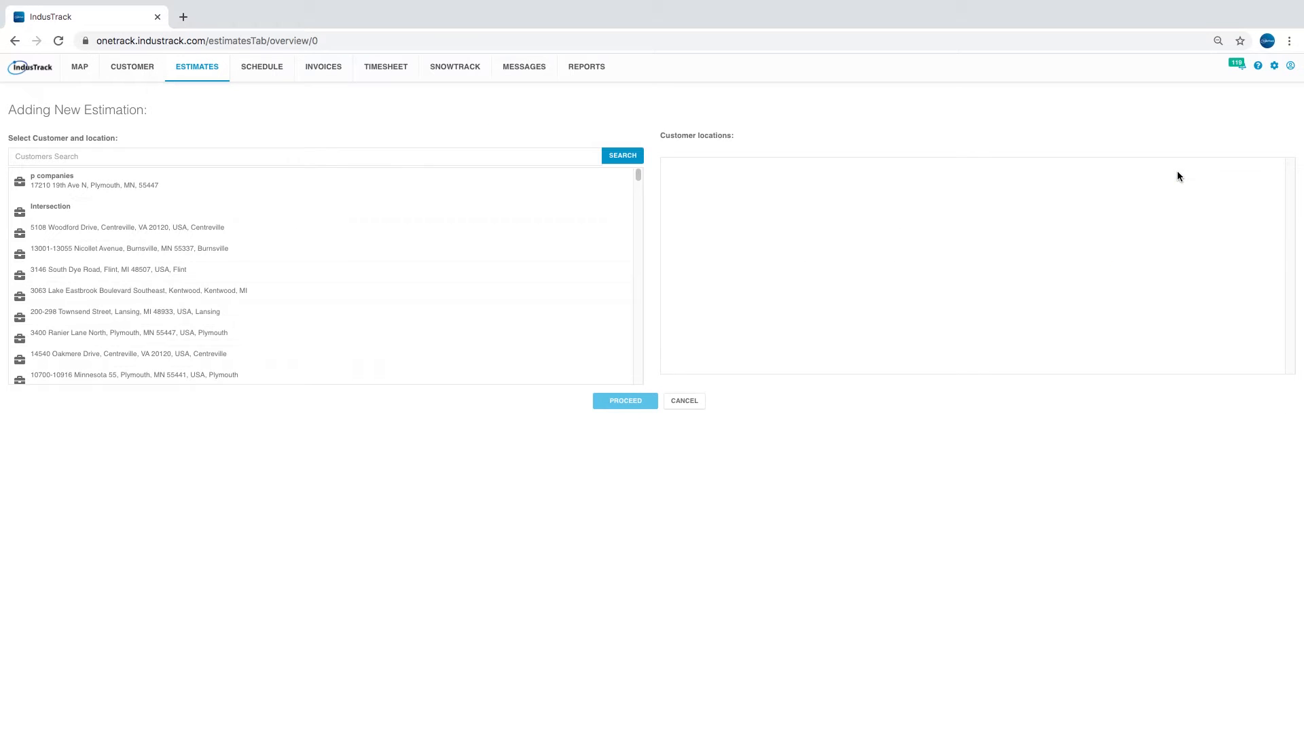
click(508, 157)
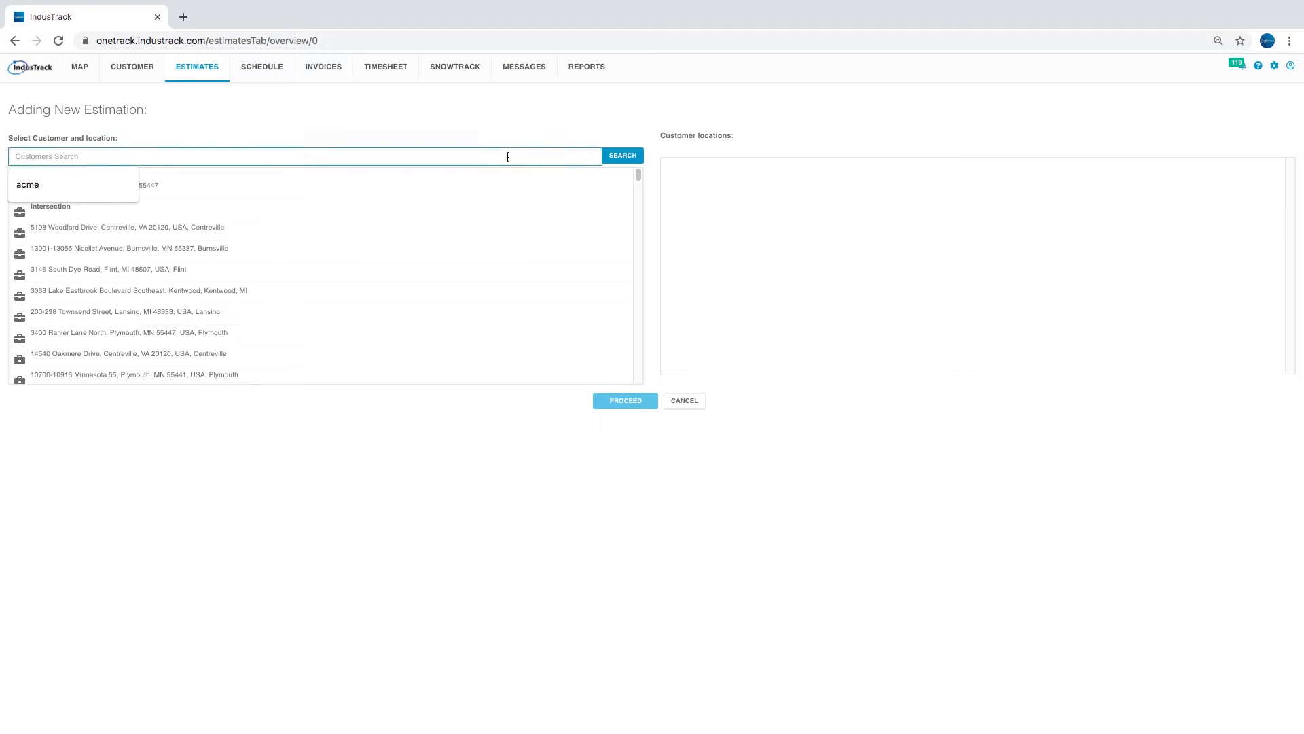
text(acme)
click(219, 178)
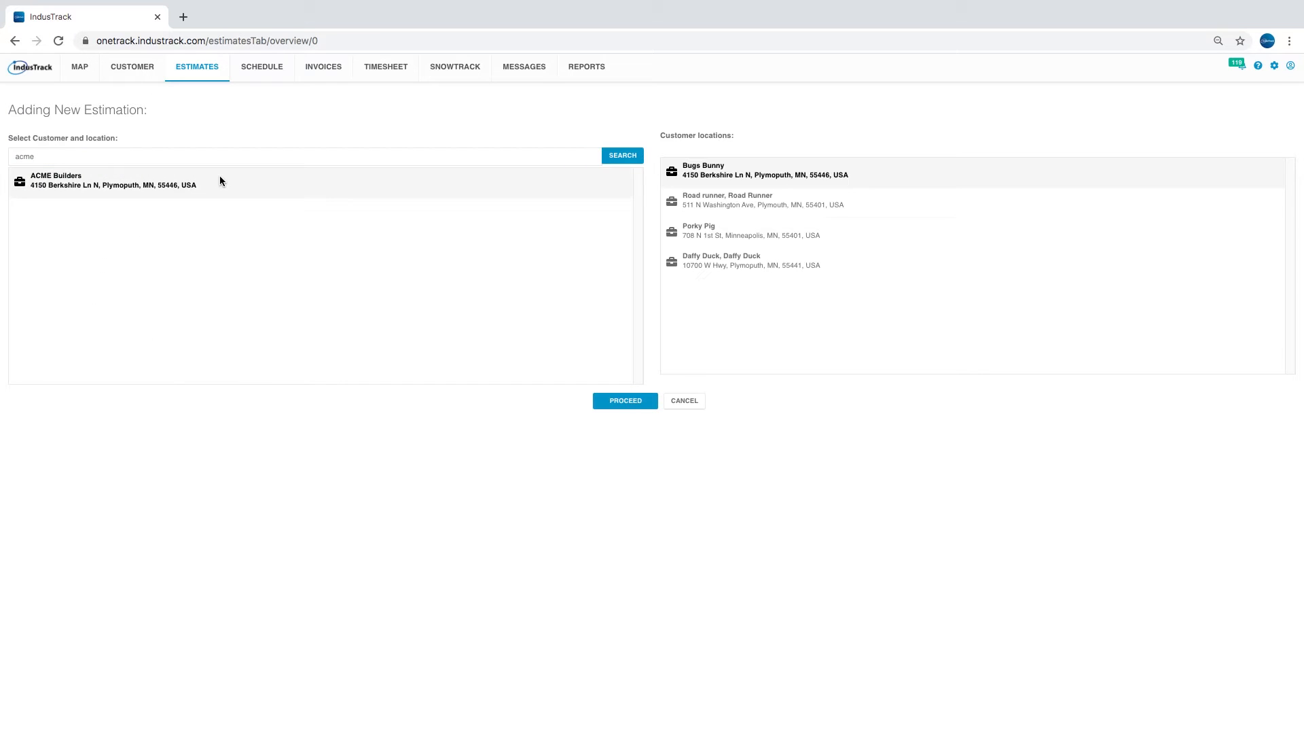
click(699, 272)
click(637, 404)
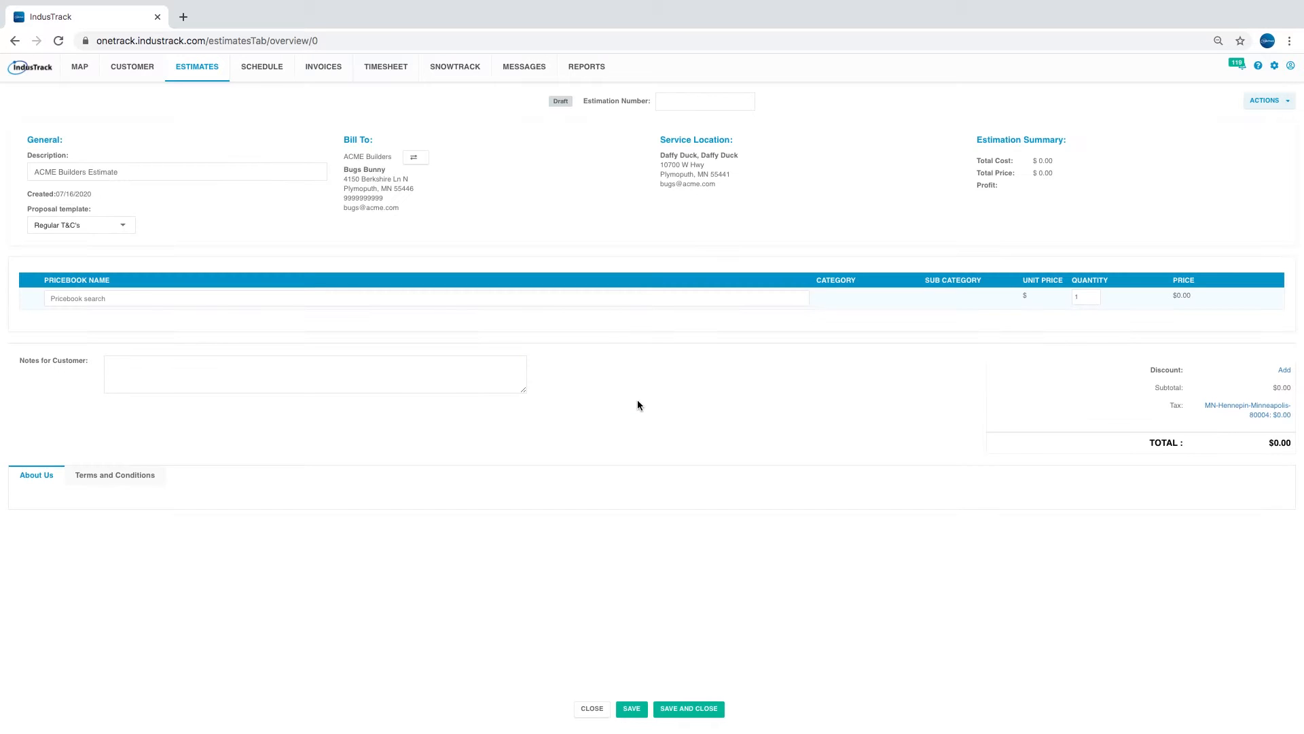
- Enter 1234 as the estimation number
click(671, 100)
text(1234)
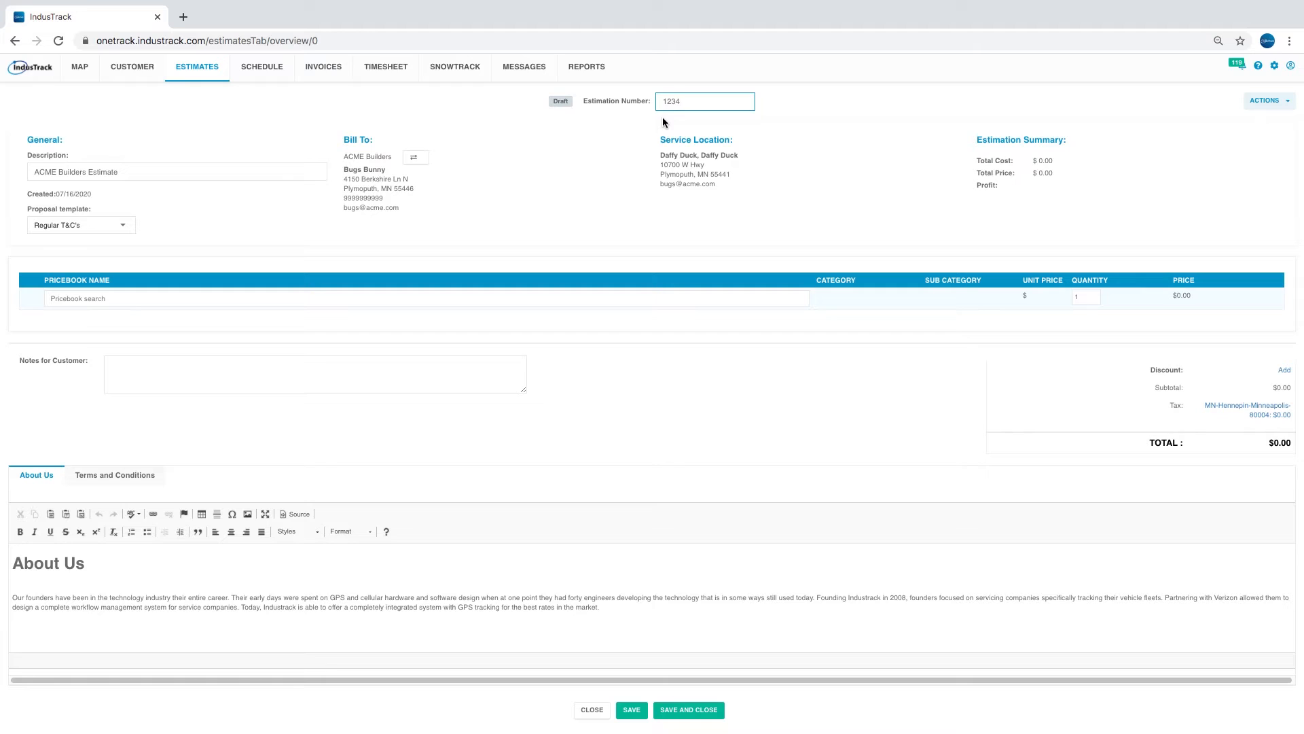
click(157, 172)
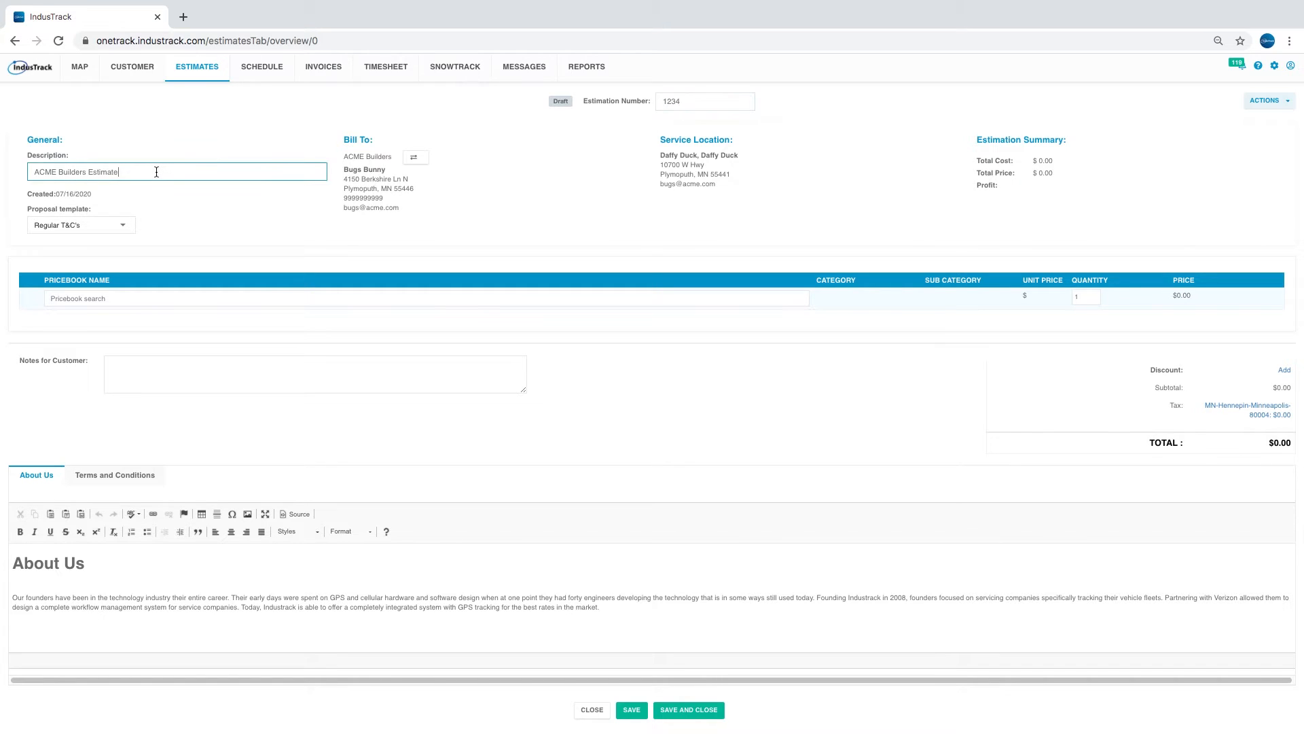
- Try the test proposal template, then restore the Regular T&C's template
click(124, 228)
click(120, 245)
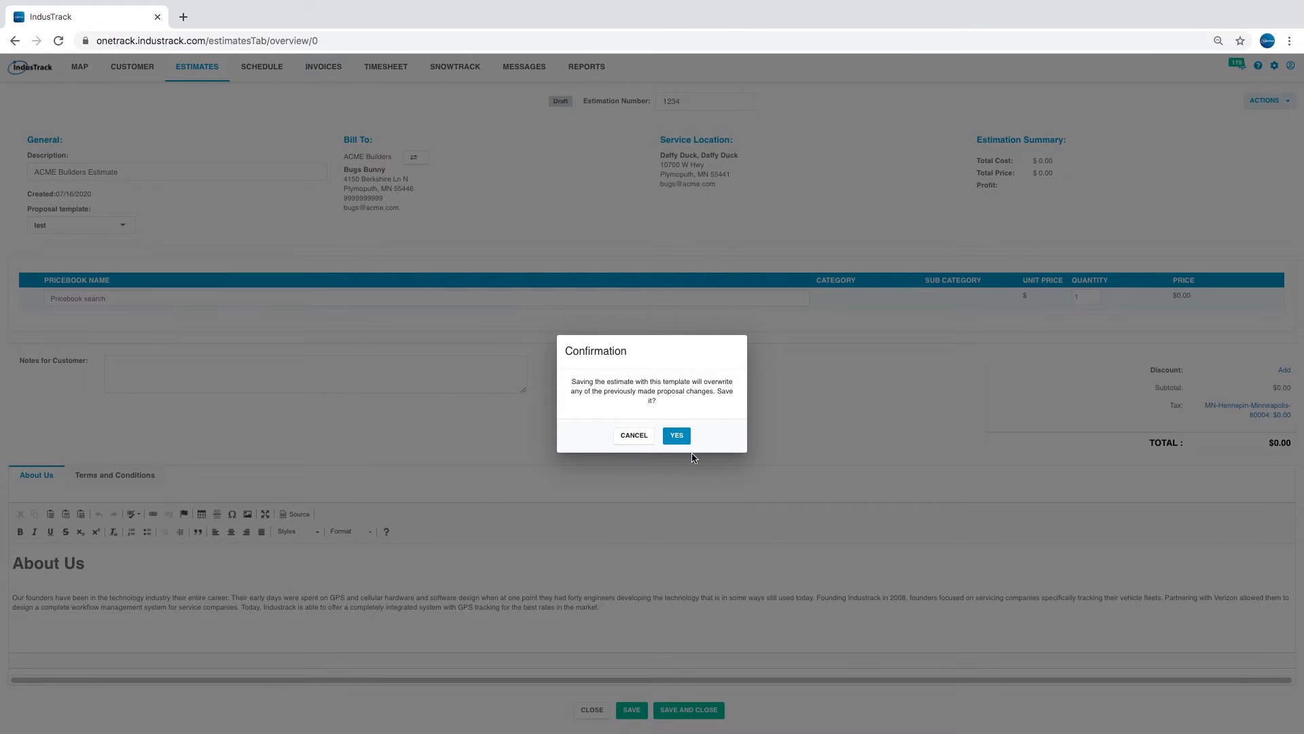
click(679, 438)
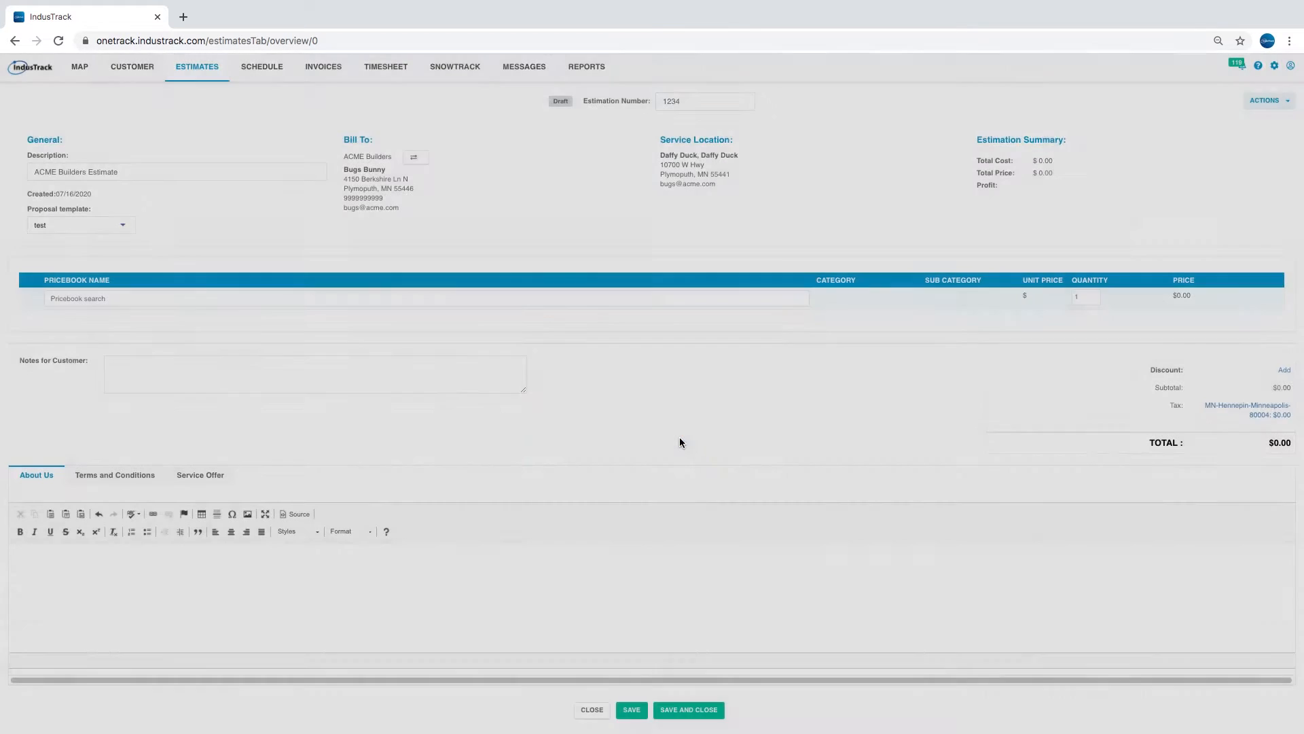
click(109, 221)
click(104, 202)
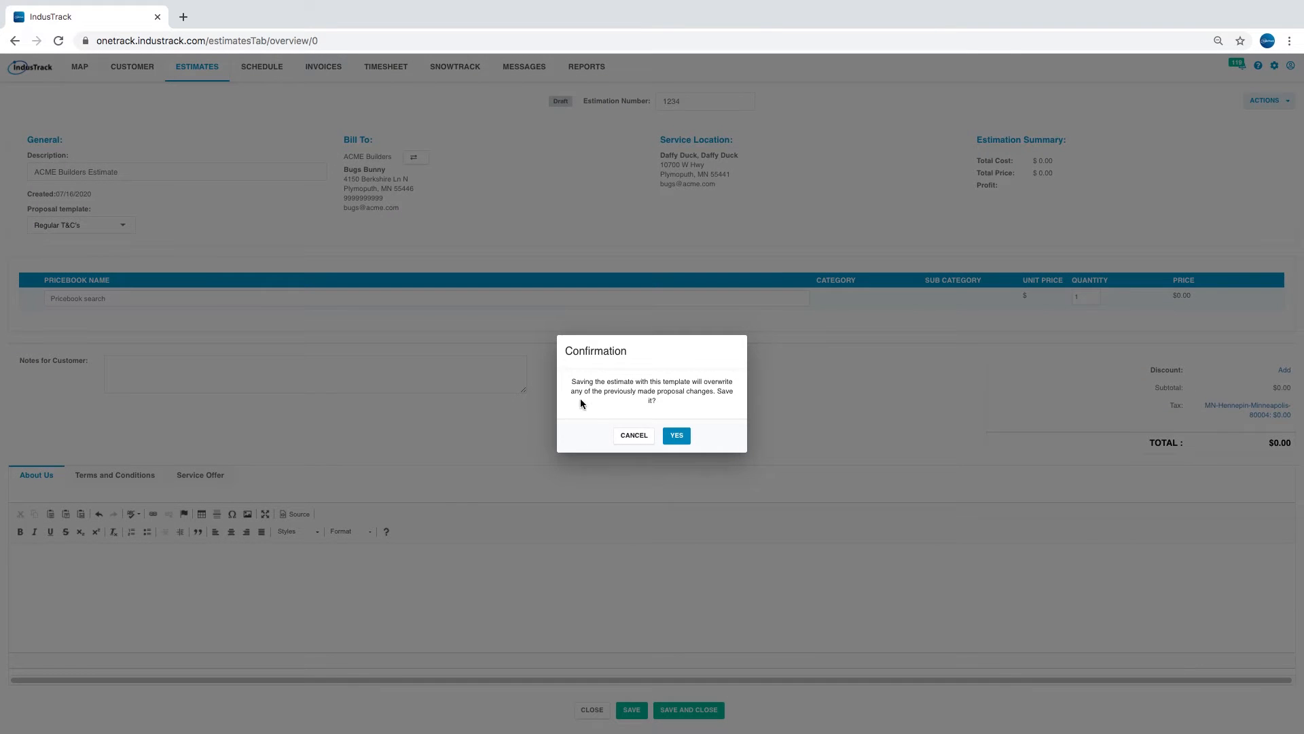
click(687, 438)
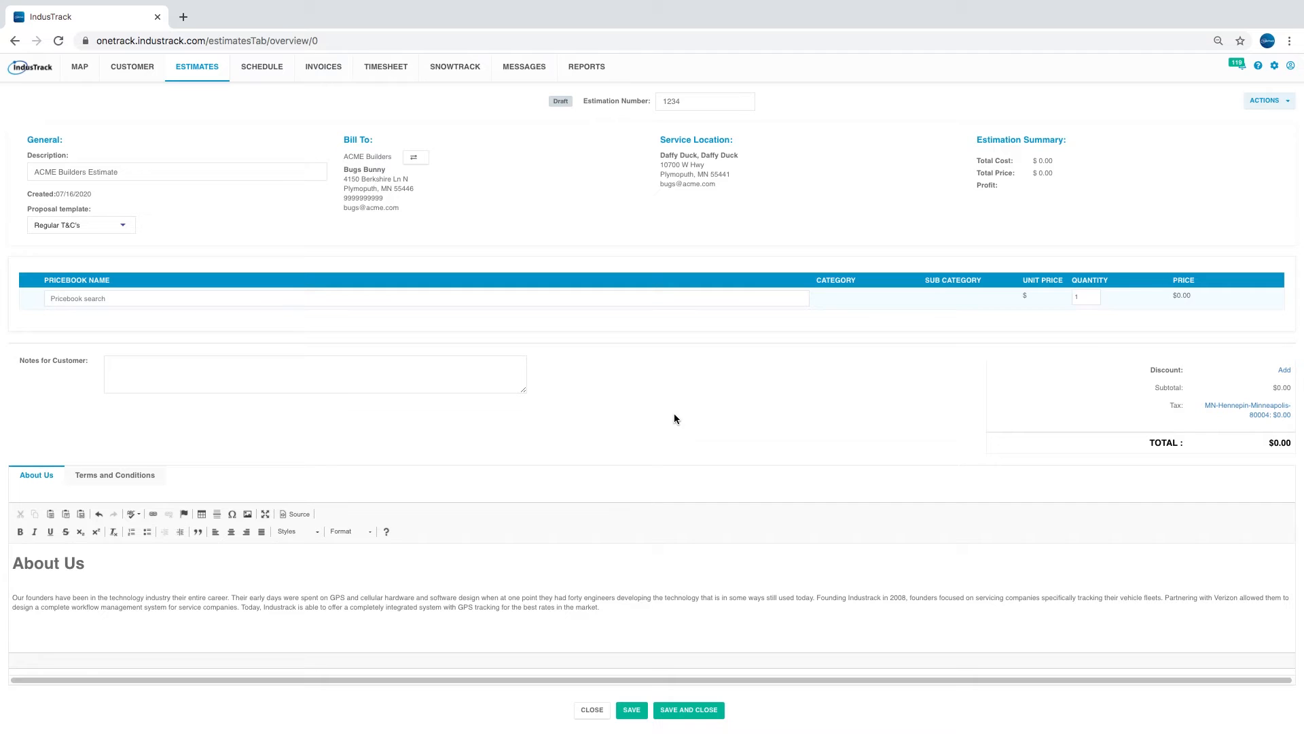
- Search the pricebook for 'kr' and add Kraus Loften as a $399.00 line item
click(228, 300)
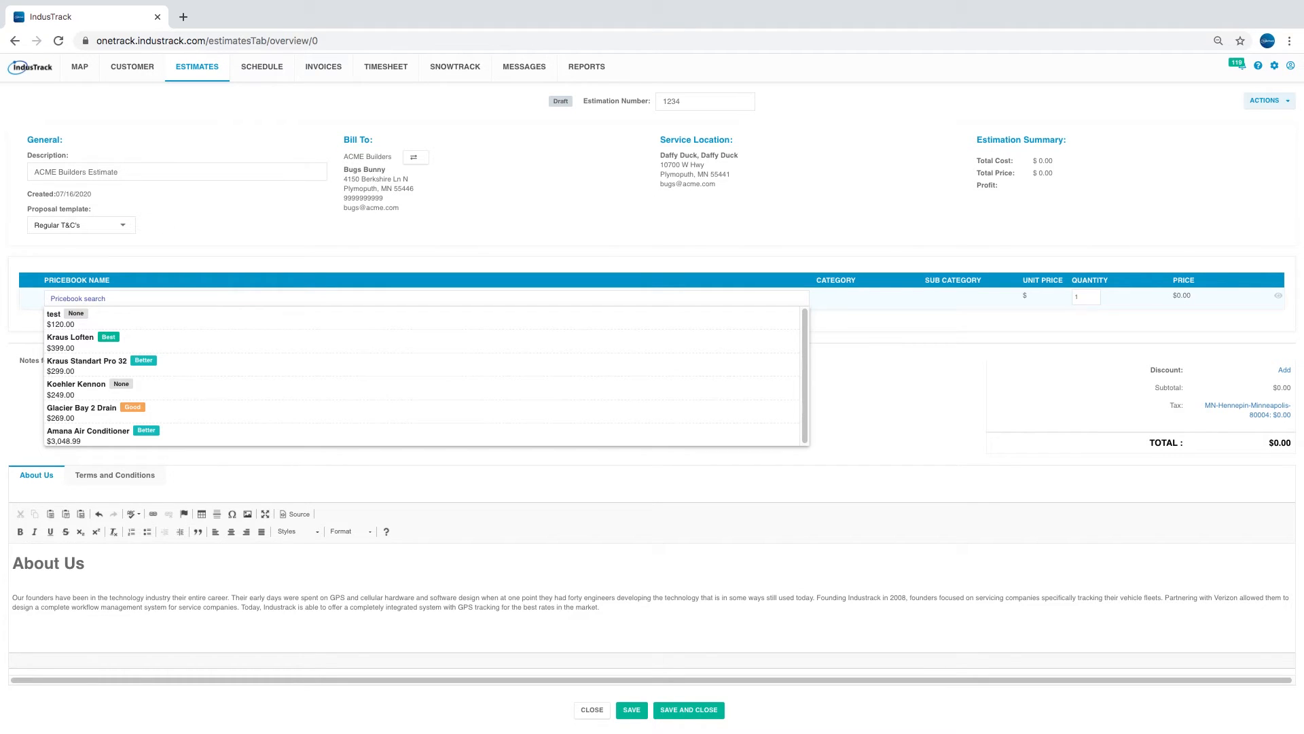
text(kra)
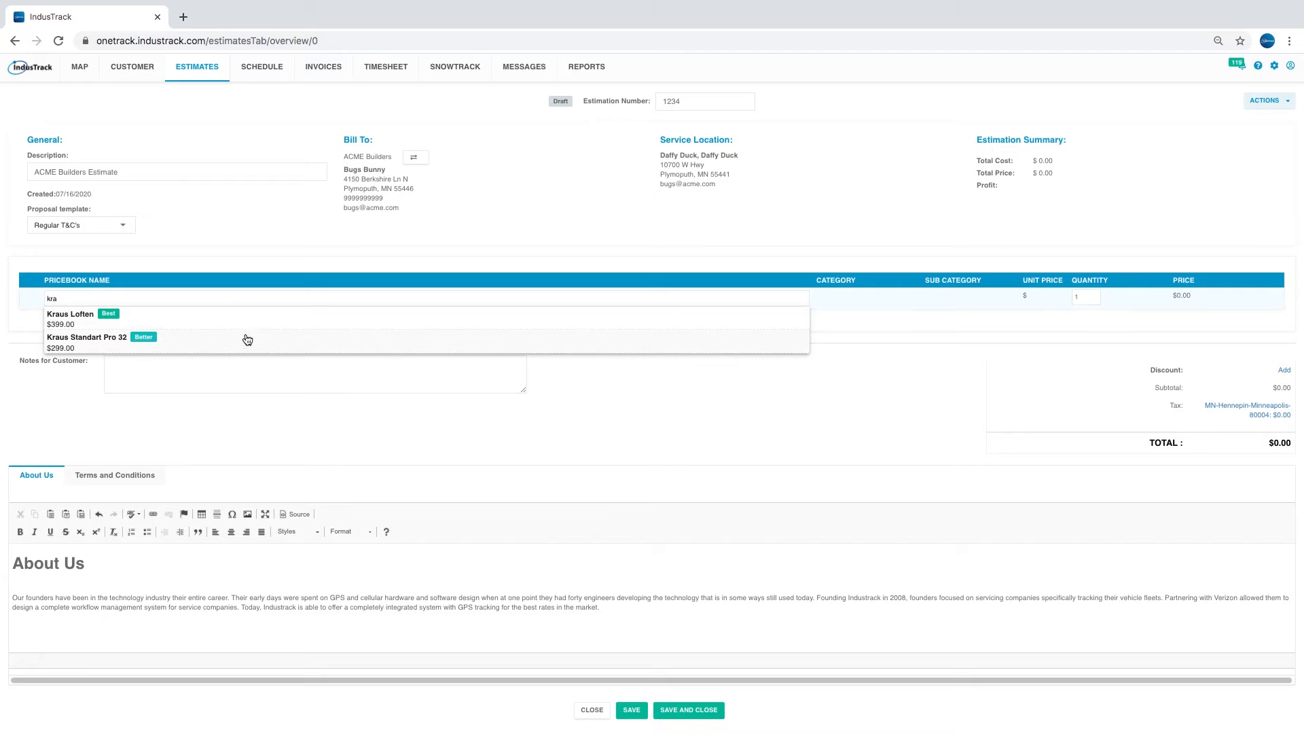
click(103, 326)
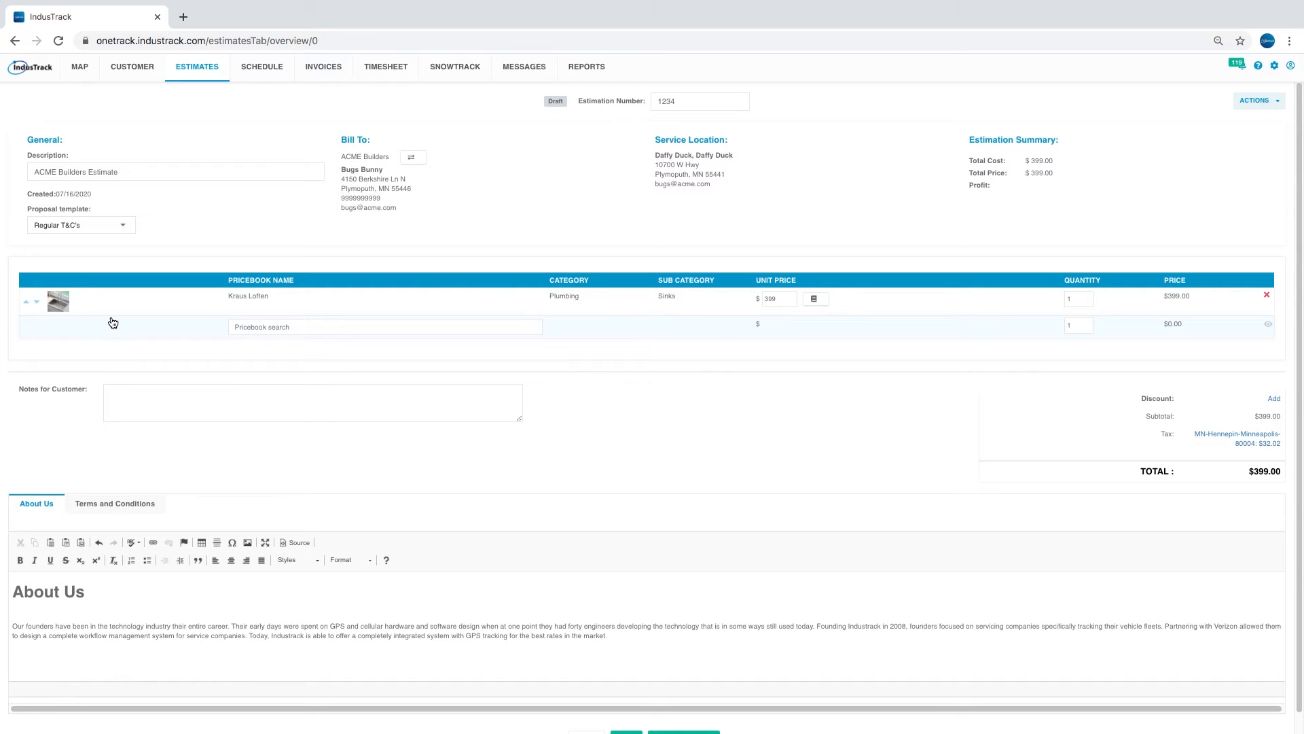
click(814, 299)
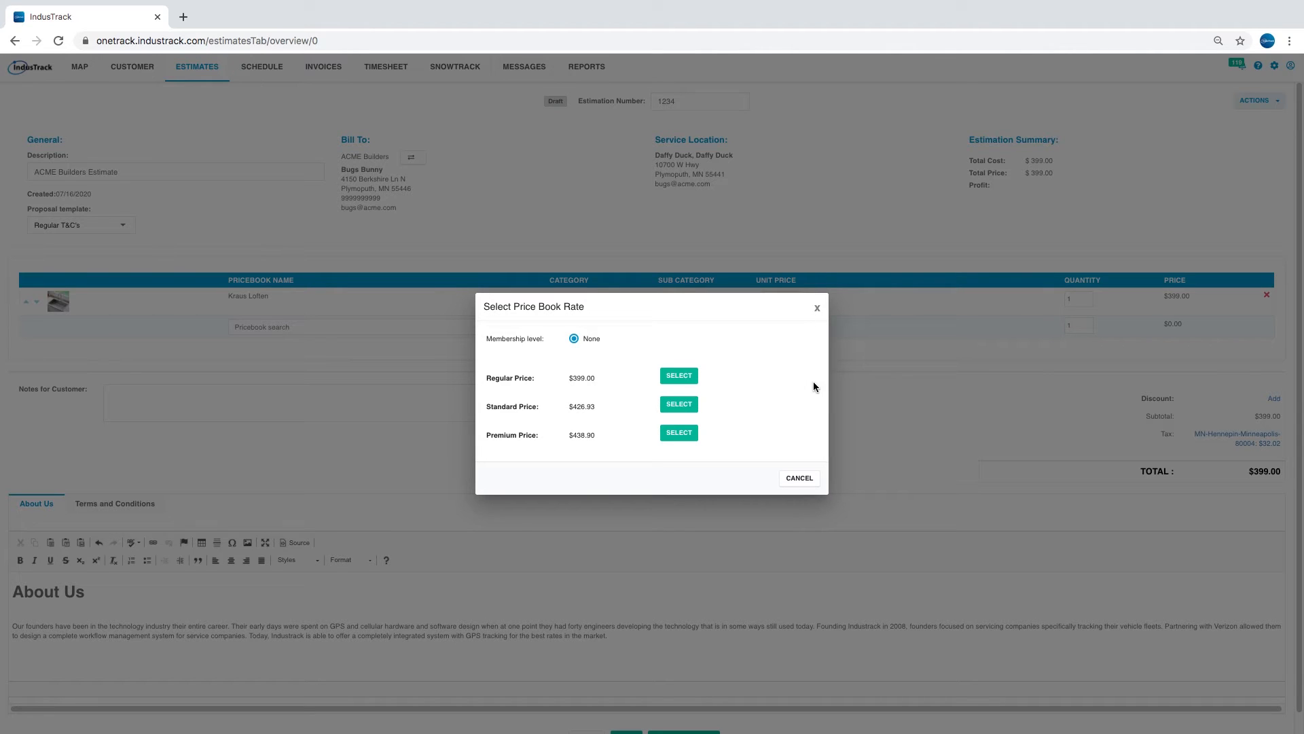
- Apply the Standard price rate and set Kraus Loften's unit price to 399
click(669, 407)
click(781, 298)
double_click(781, 299)
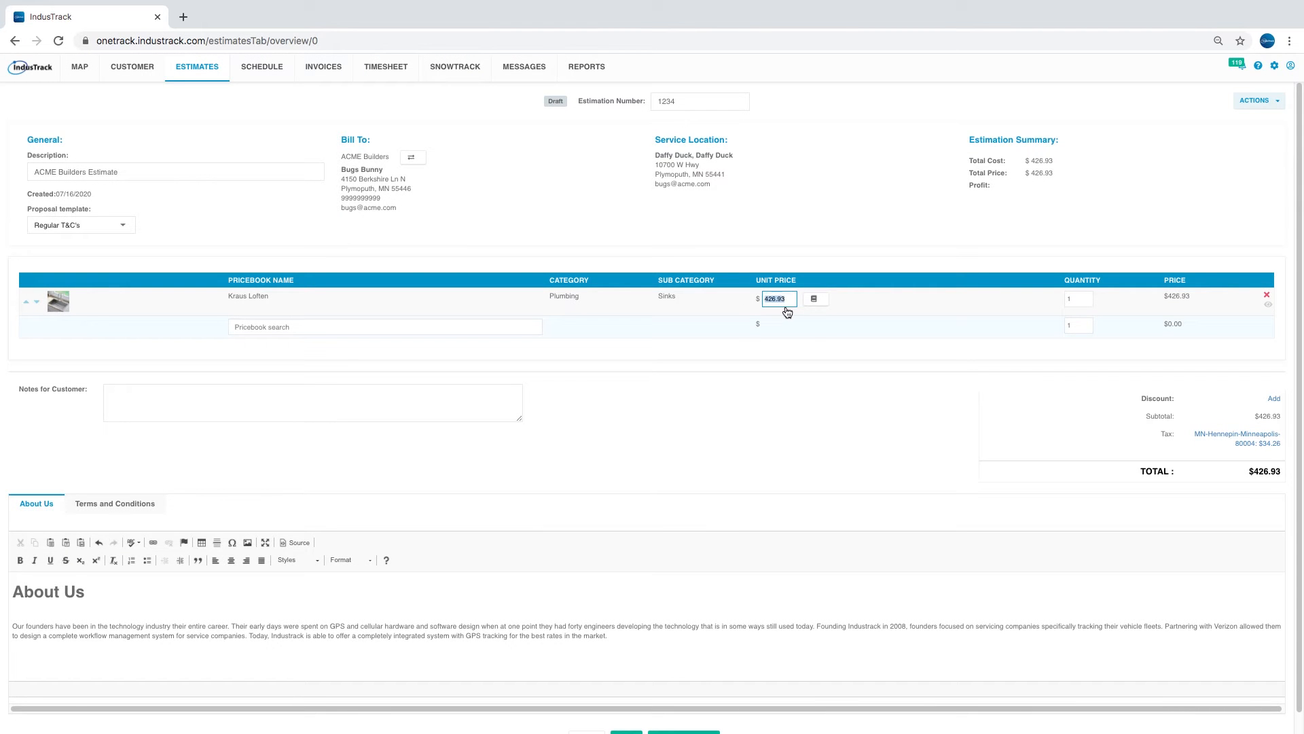
text(399)
click(795, 332)
- Set Kraus Loften's quantity to 2
key(BackSpace)
text(1)
key(BackSpace)
text(2)
- Add Kraus Standart Pro 32 as a line item, then delete it
click(264, 325)
click(282, 394)
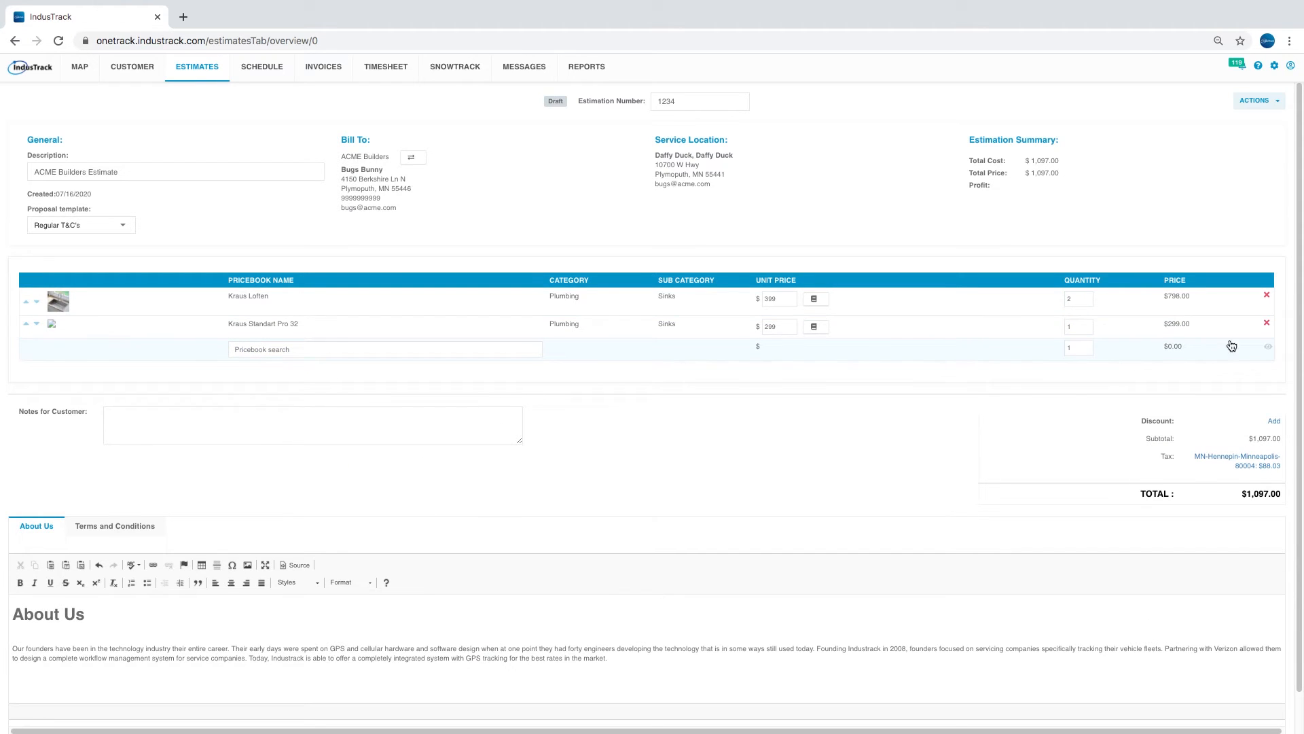
click(1267, 324)
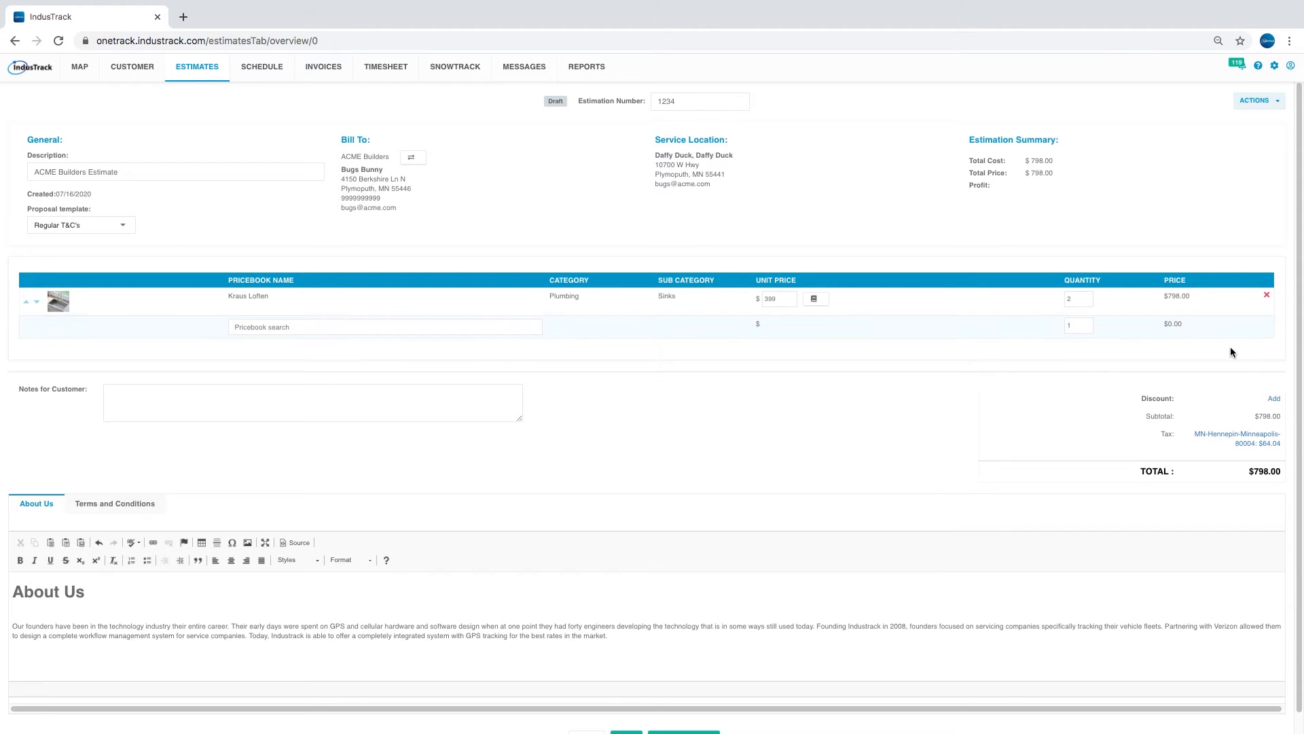
- Add a discount of 5 with the % unit, taking $39.90 off the estimate
click(1275, 400)
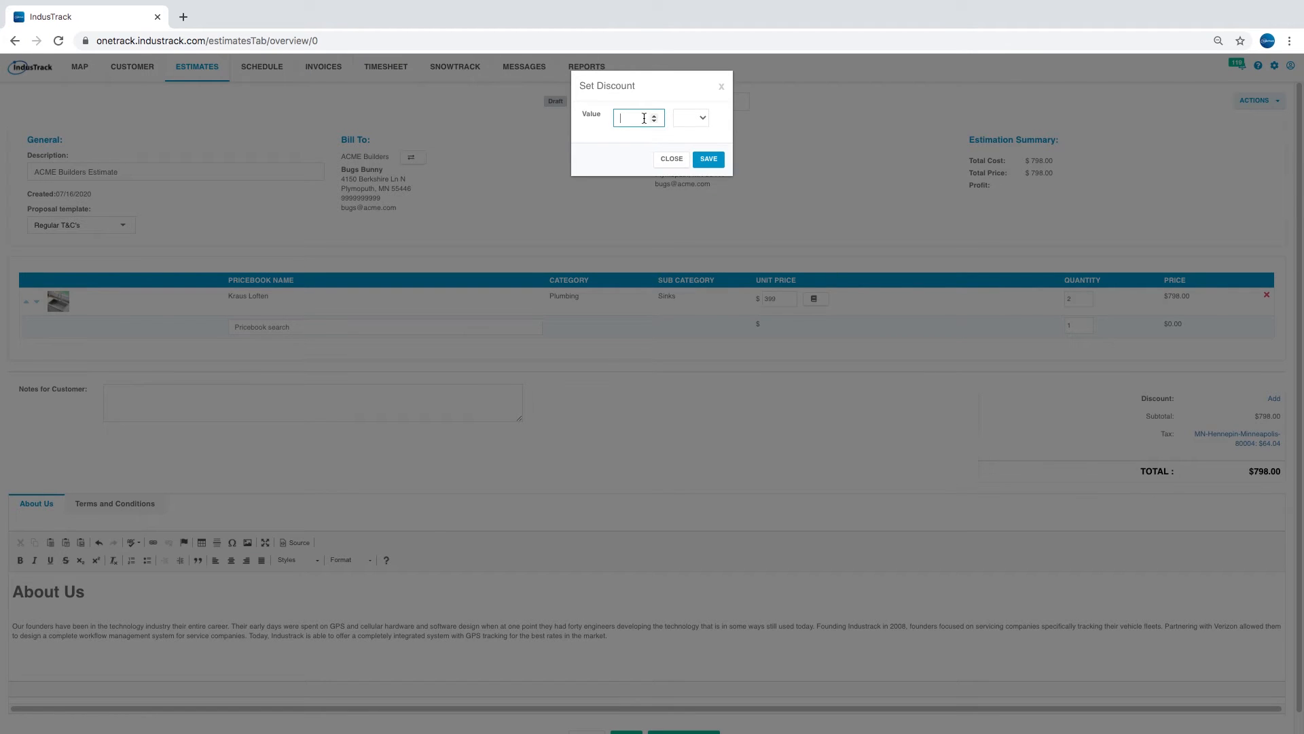
text(5)
click(705, 123)
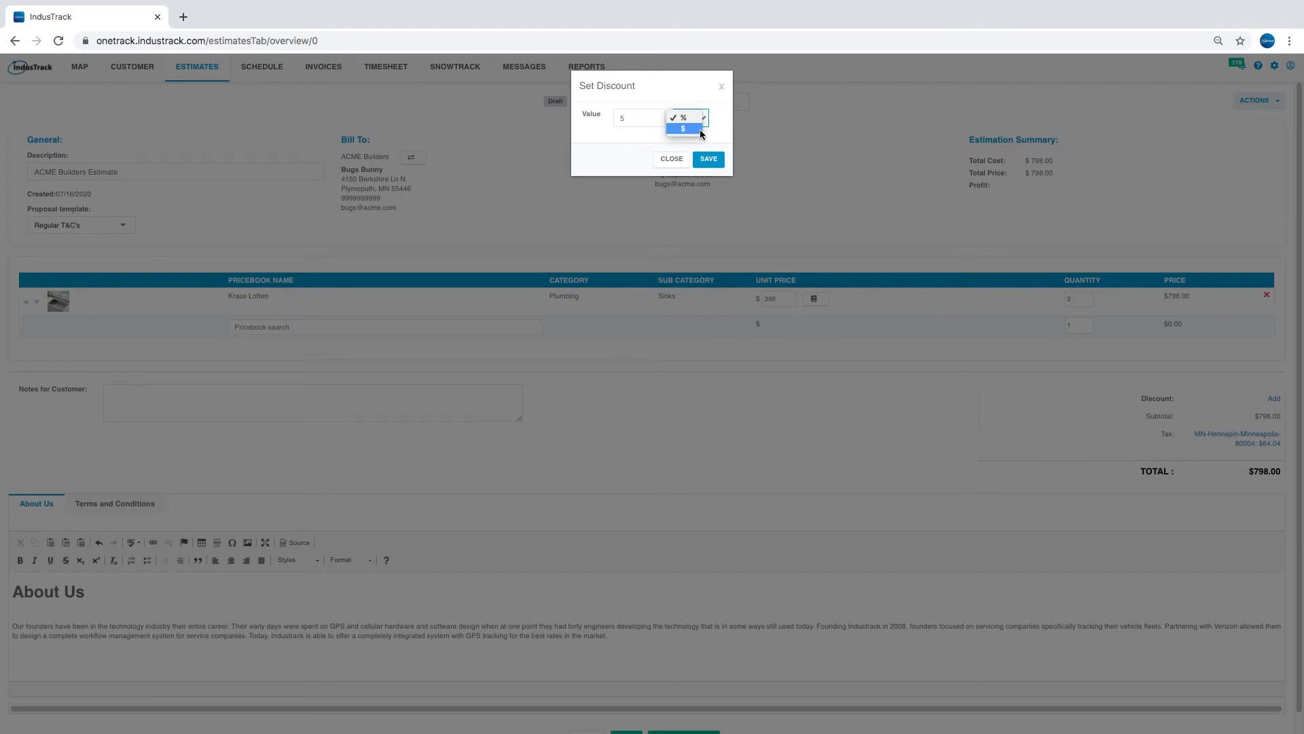
click(692, 119)
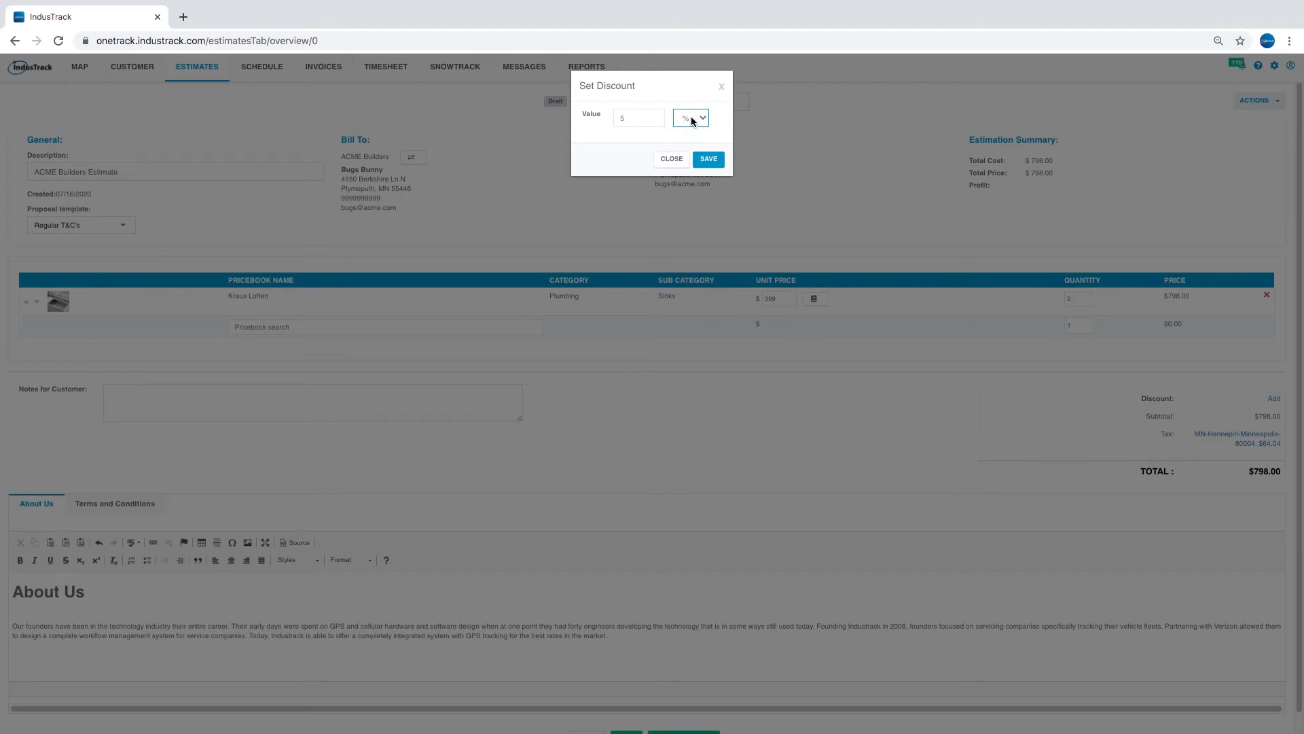
click(715, 160)
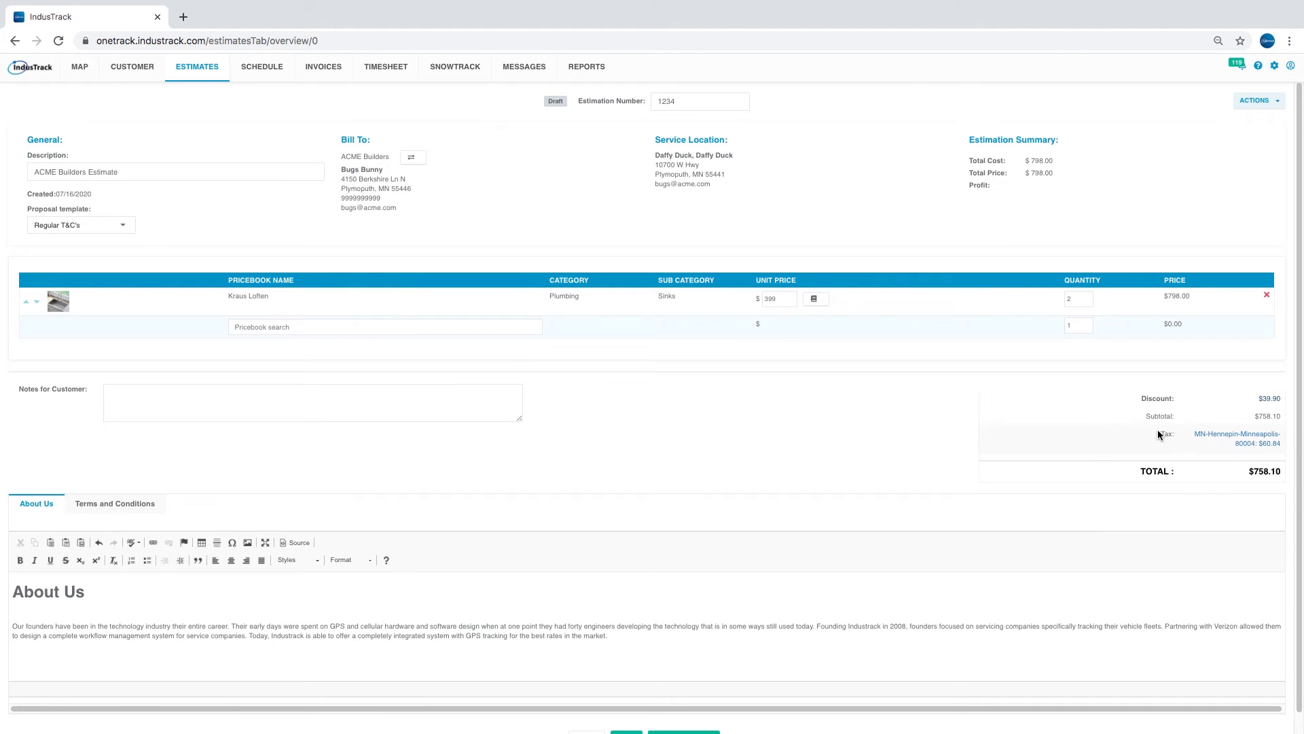
- In Set Tax, create and save a 5% rate named 'new tax', dropping tax to $37.91
click(1270, 447)
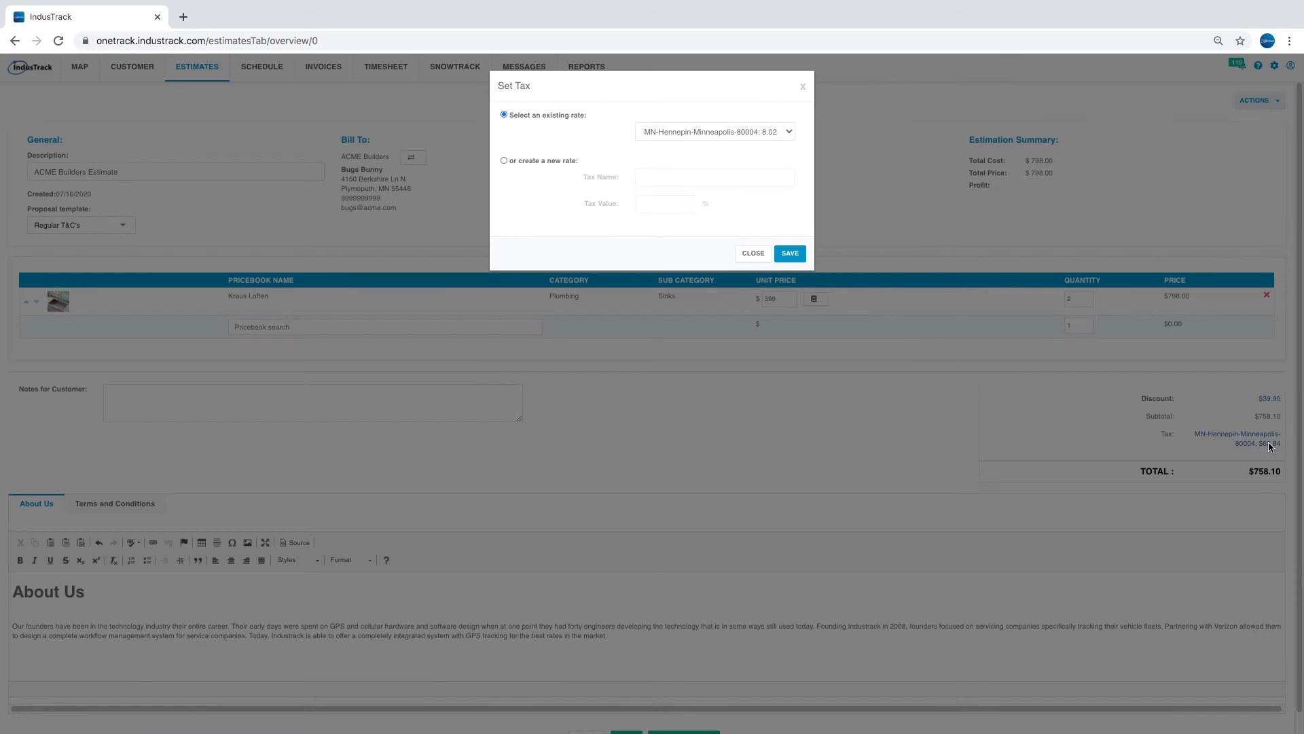
click(649, 133)
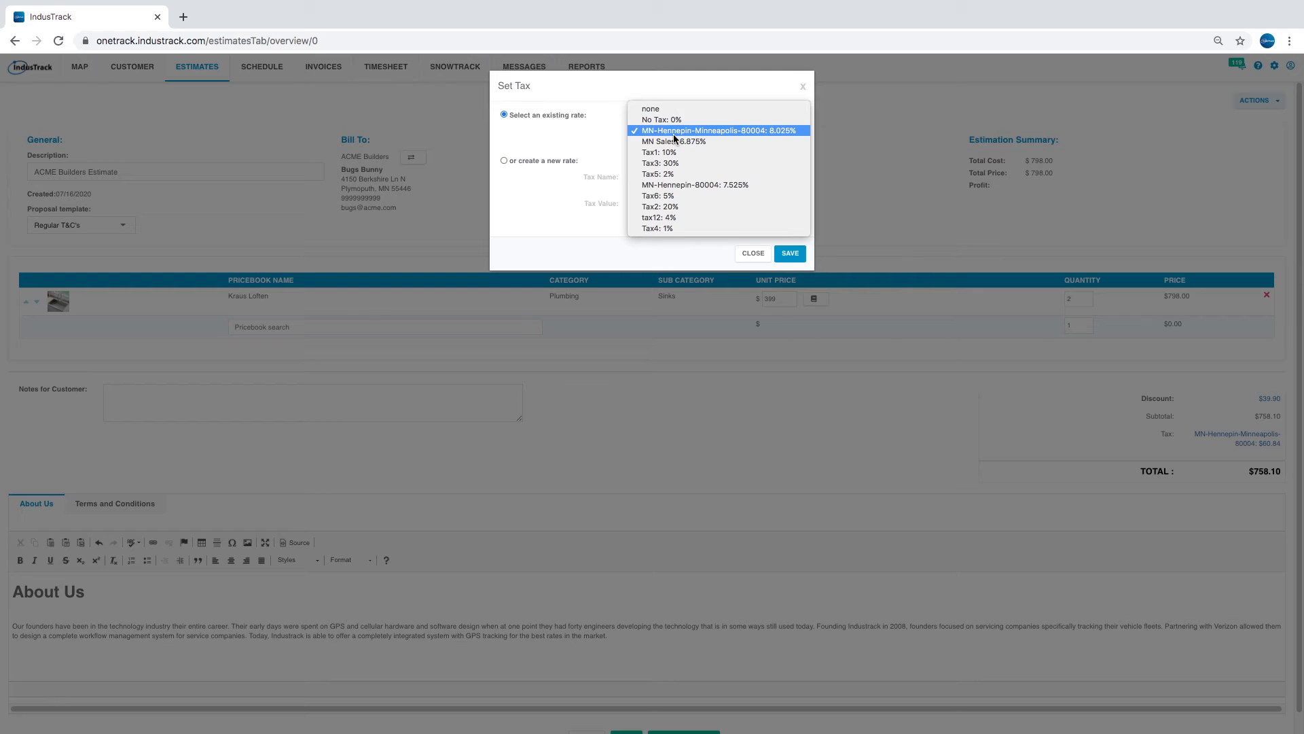
click(674, 133)
click(534, 163)
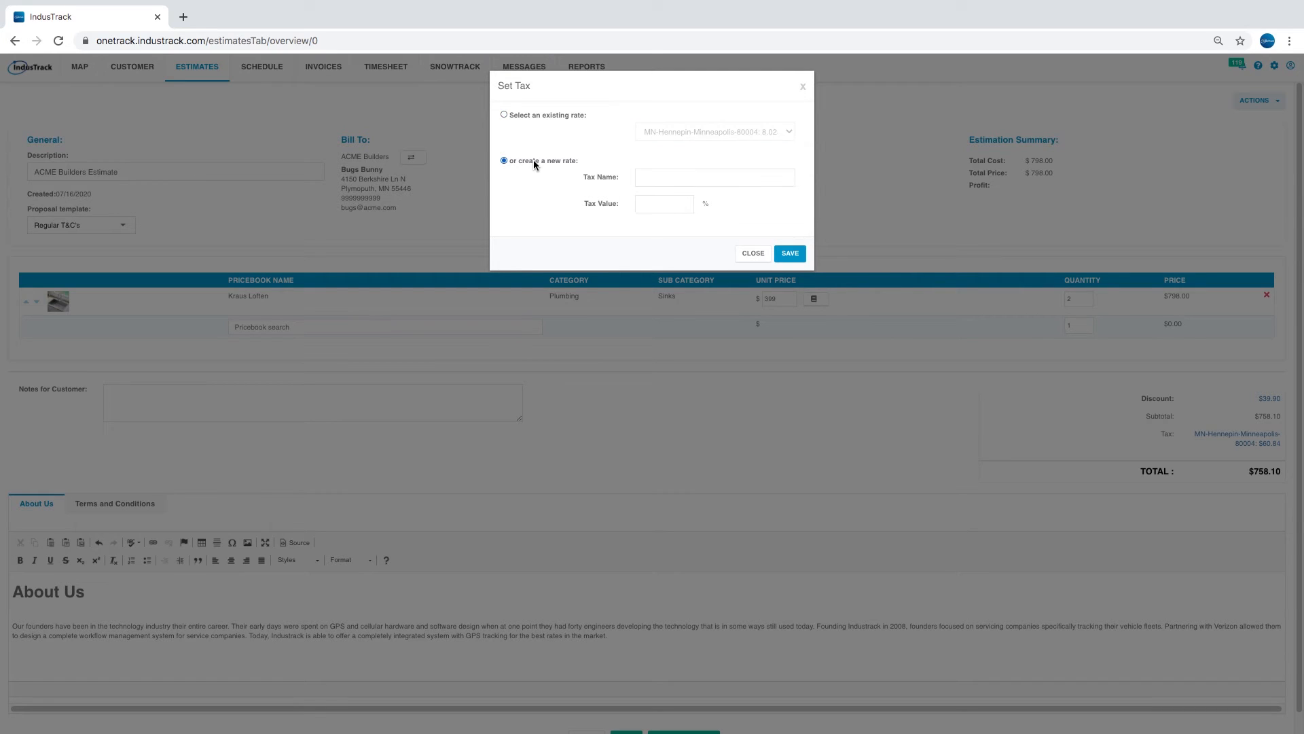
click(693, 175)
text(new tax)
click(675, 204)
text(5)
click(785, 254)
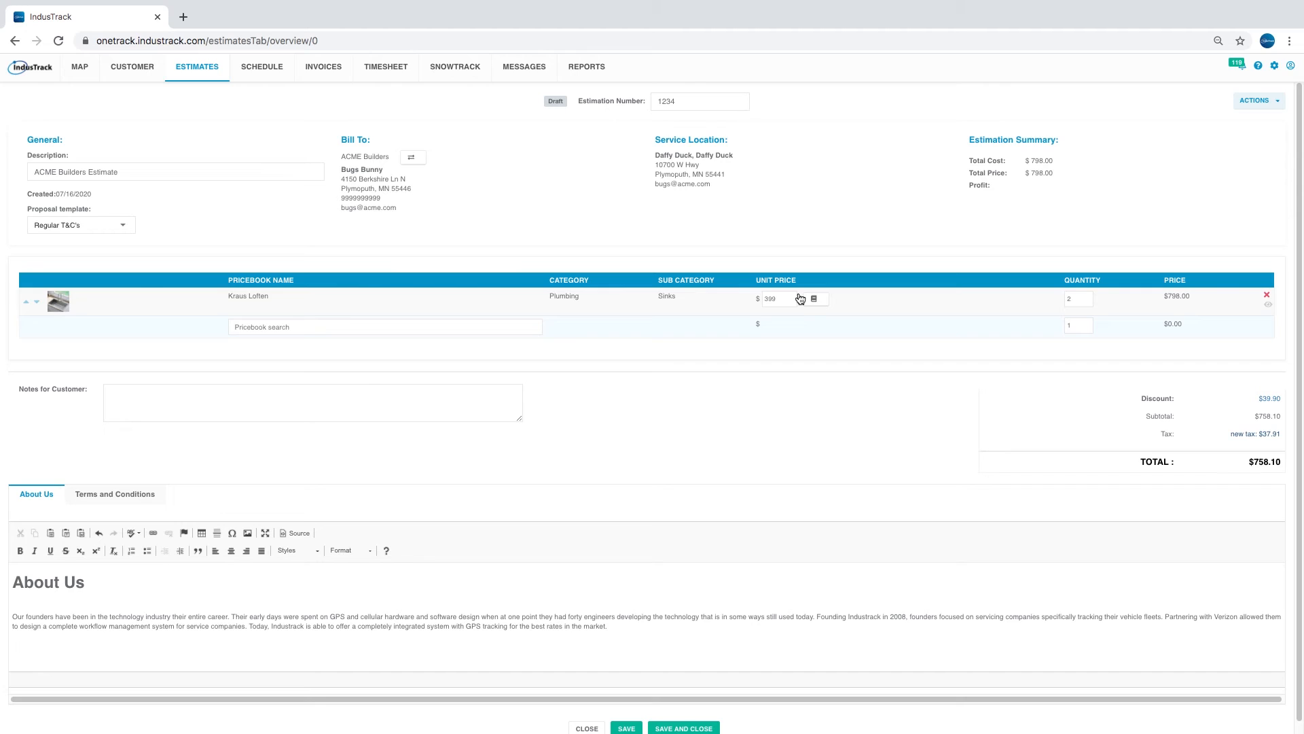
- Write the customer note 'We look forward to working with you'
click(445, 412)
text(We )
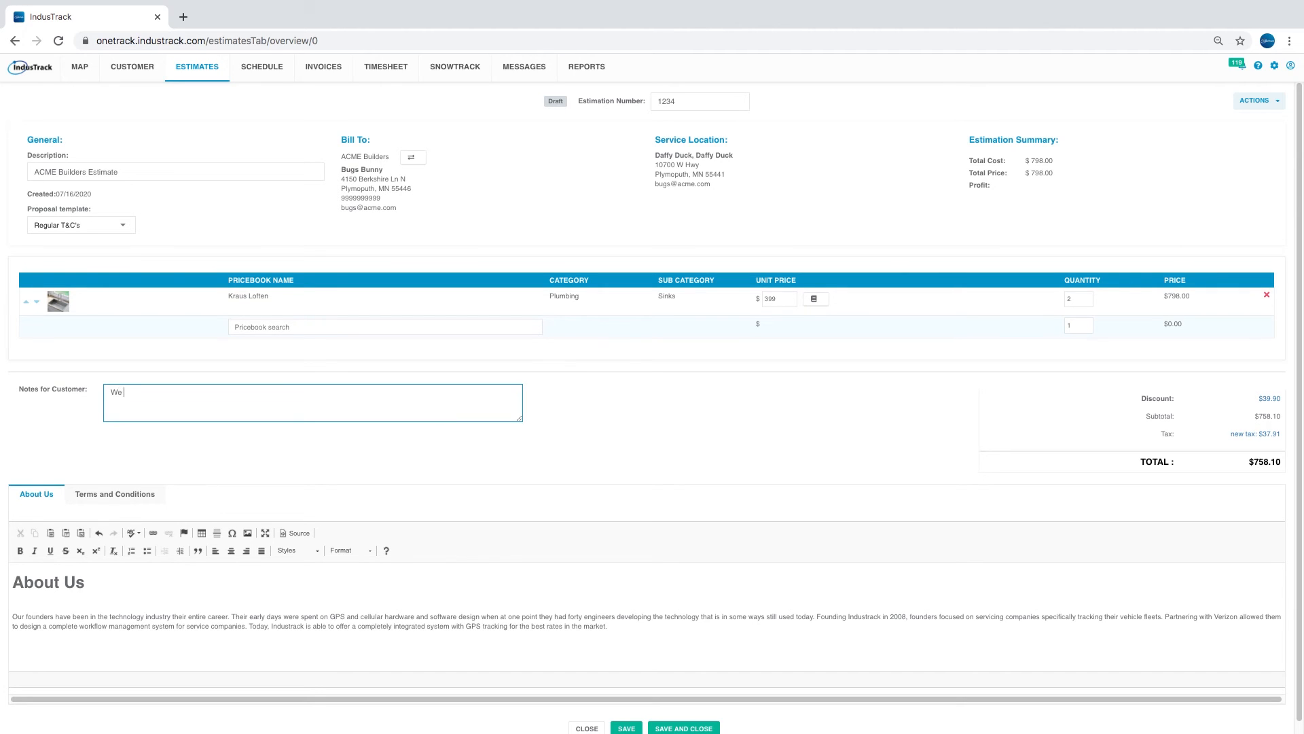
text(look forward to working with you)
click(224, 608)
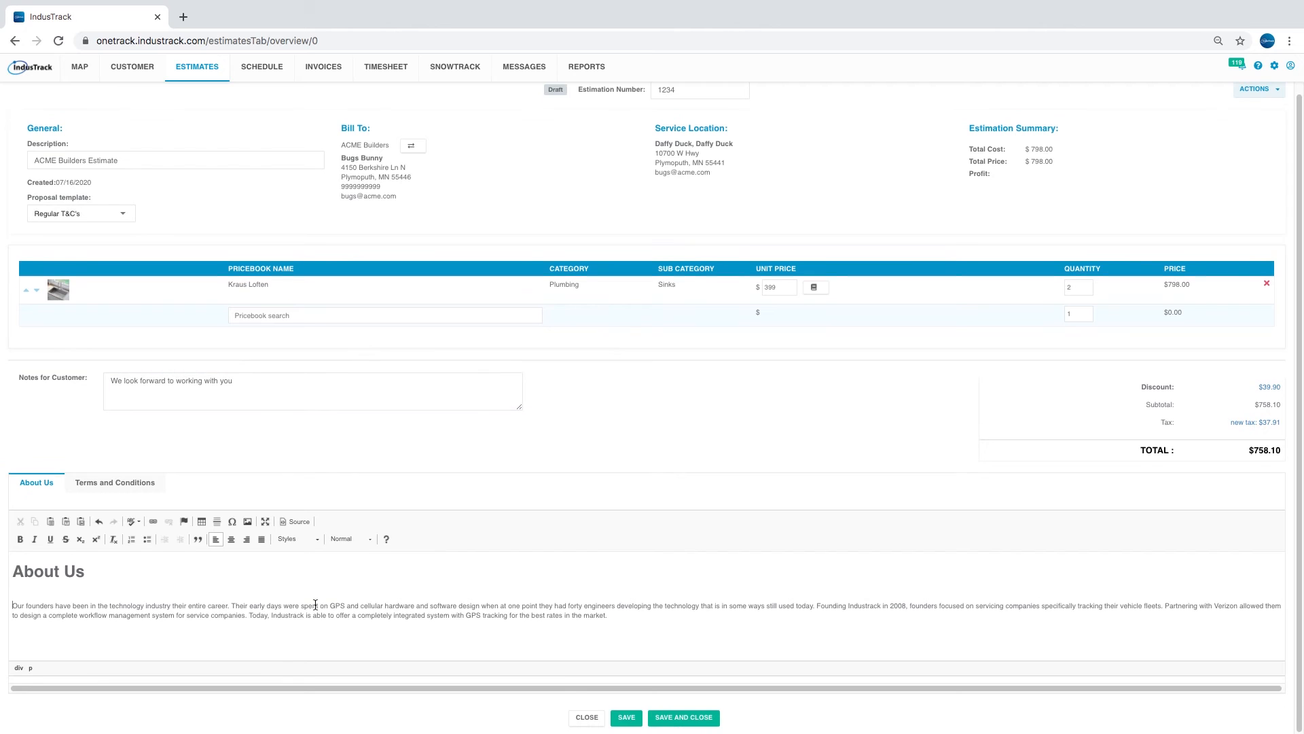
- Append 'Please pay promptly' as a new paragraph in the terms and conditions, then save
click(97, 488)
scroll(238, 611, down, 10)
scroll(231, 627, down, 1)
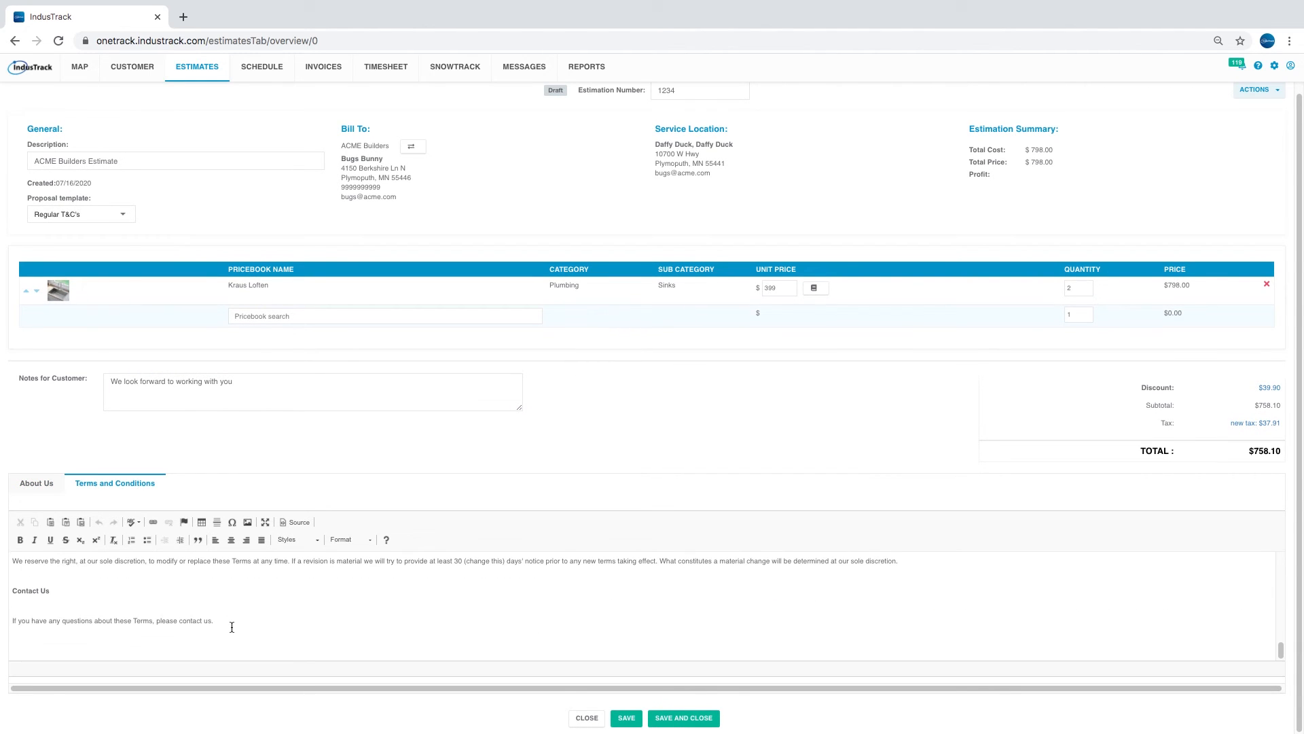
click(347, 614)
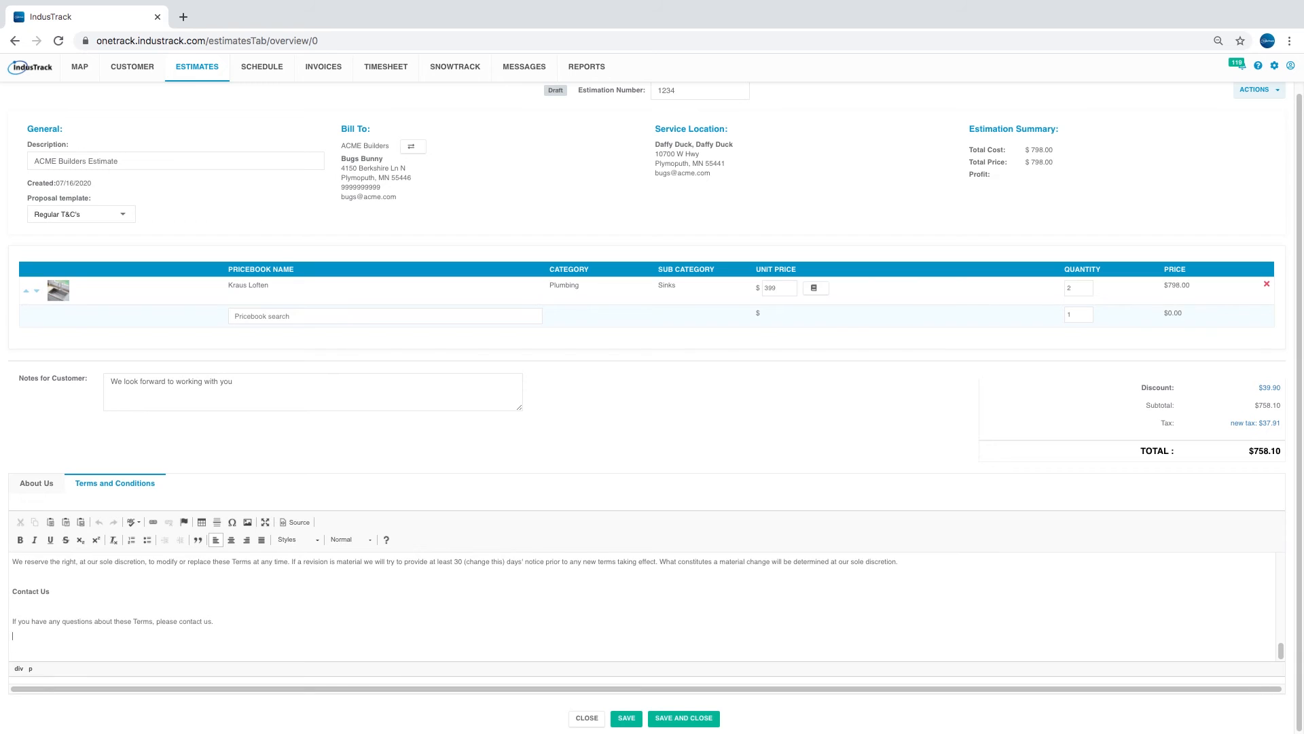
key(Return)
text(Please pa)
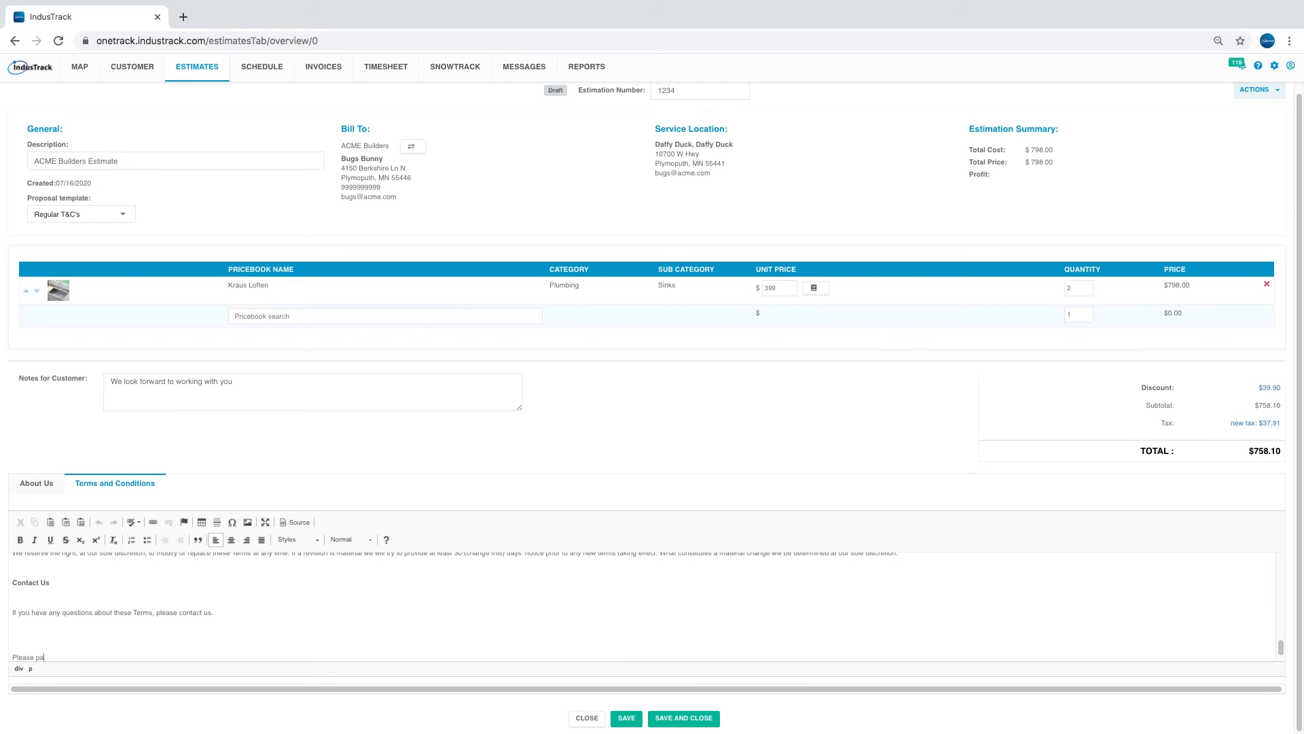
text(y promptly)
click(627, 718)
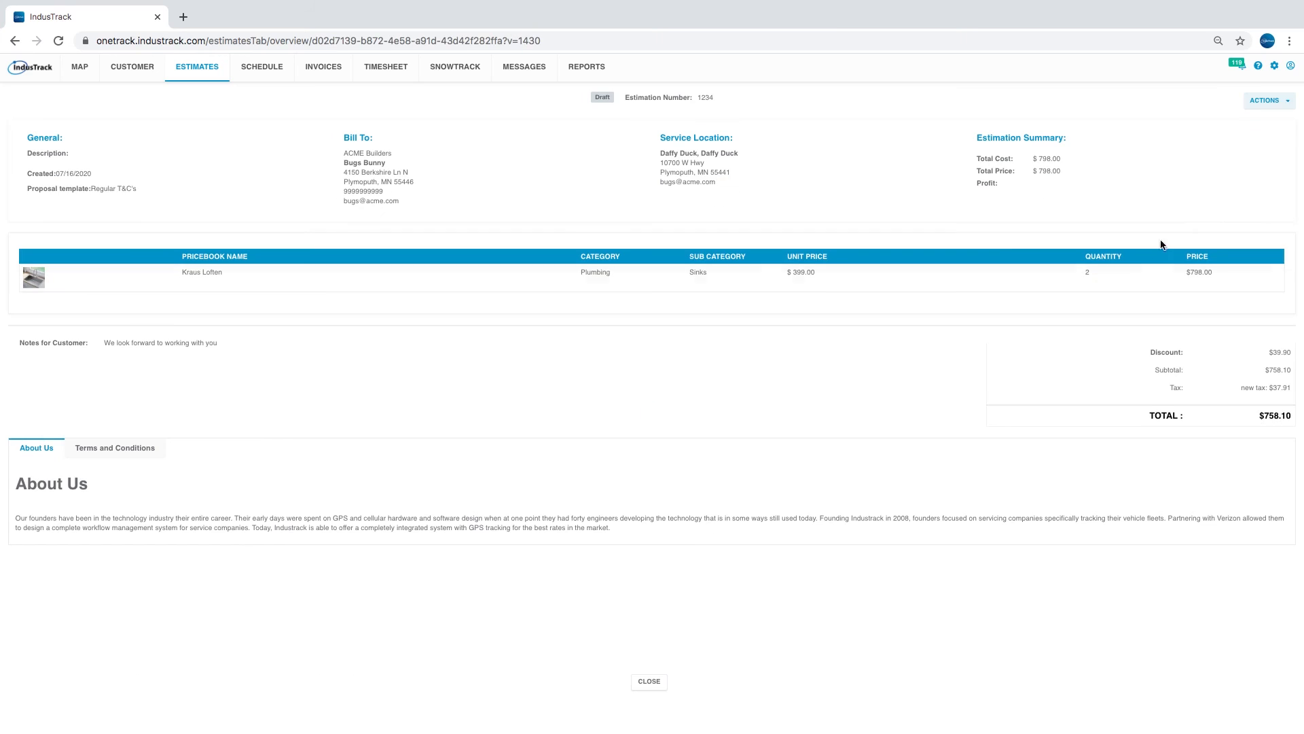
- Preview the estimate as the customer will see it, then close the preview
click(1263, 107)
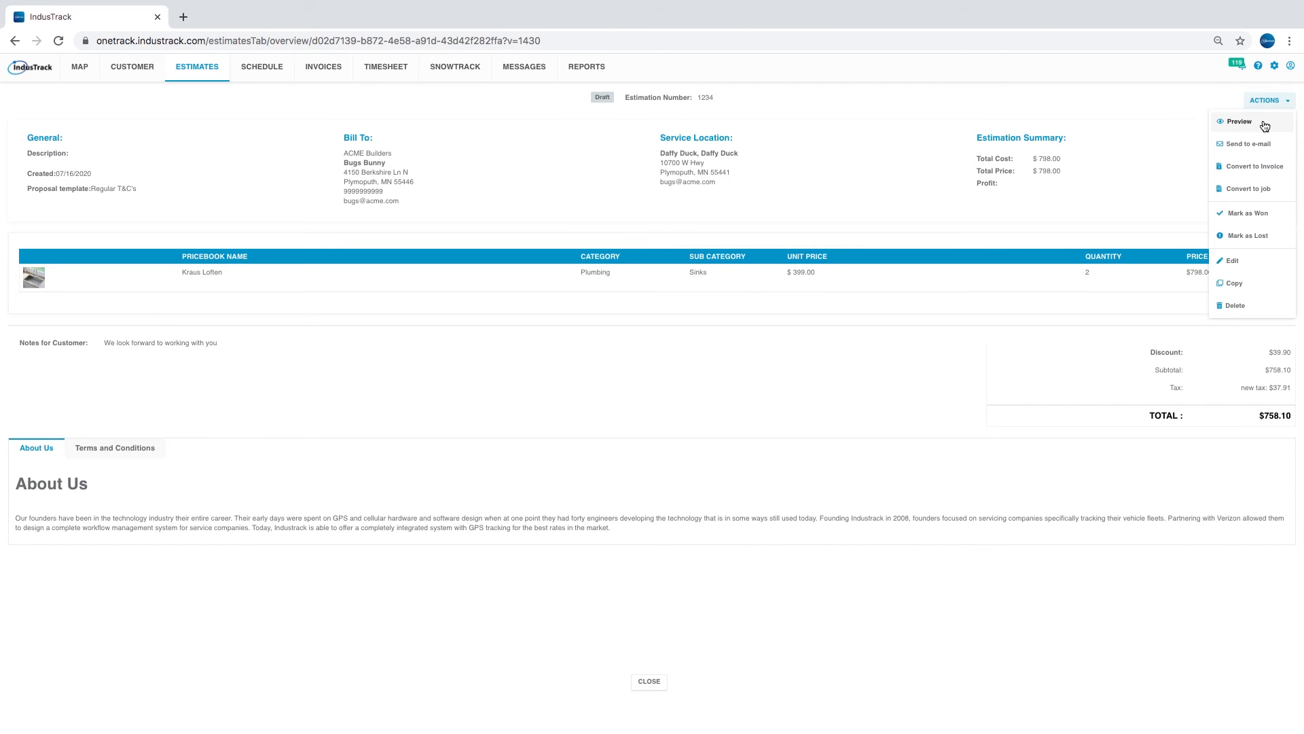
click(1263, 122)
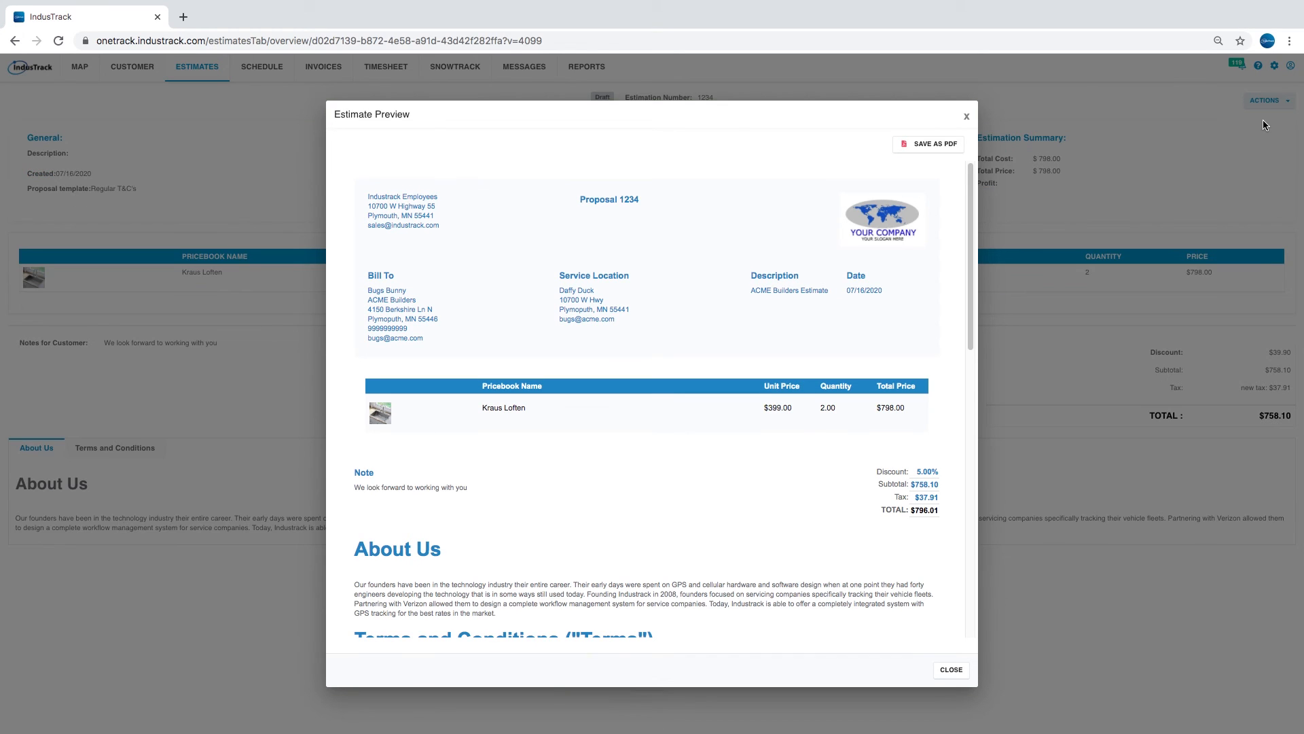
click(951, 669)
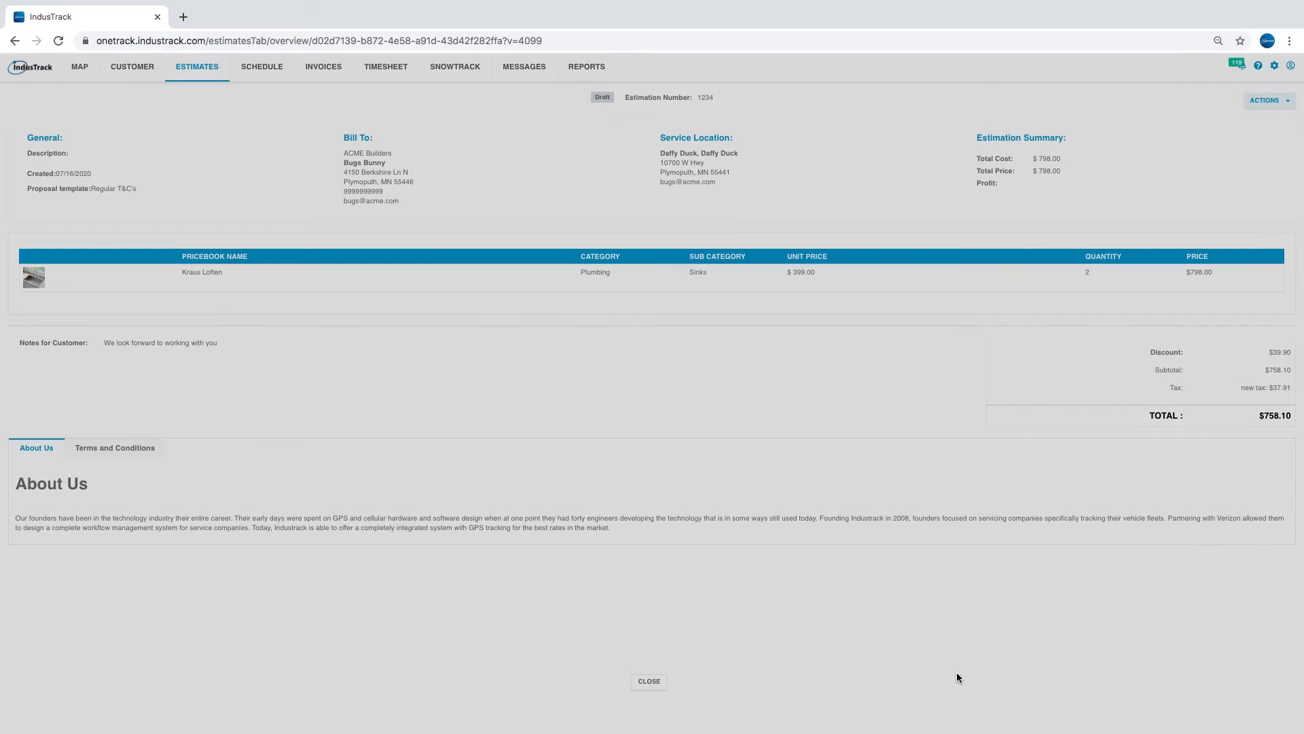
- Open the Email Estimate draft and close it without sending
click(1268, 101)
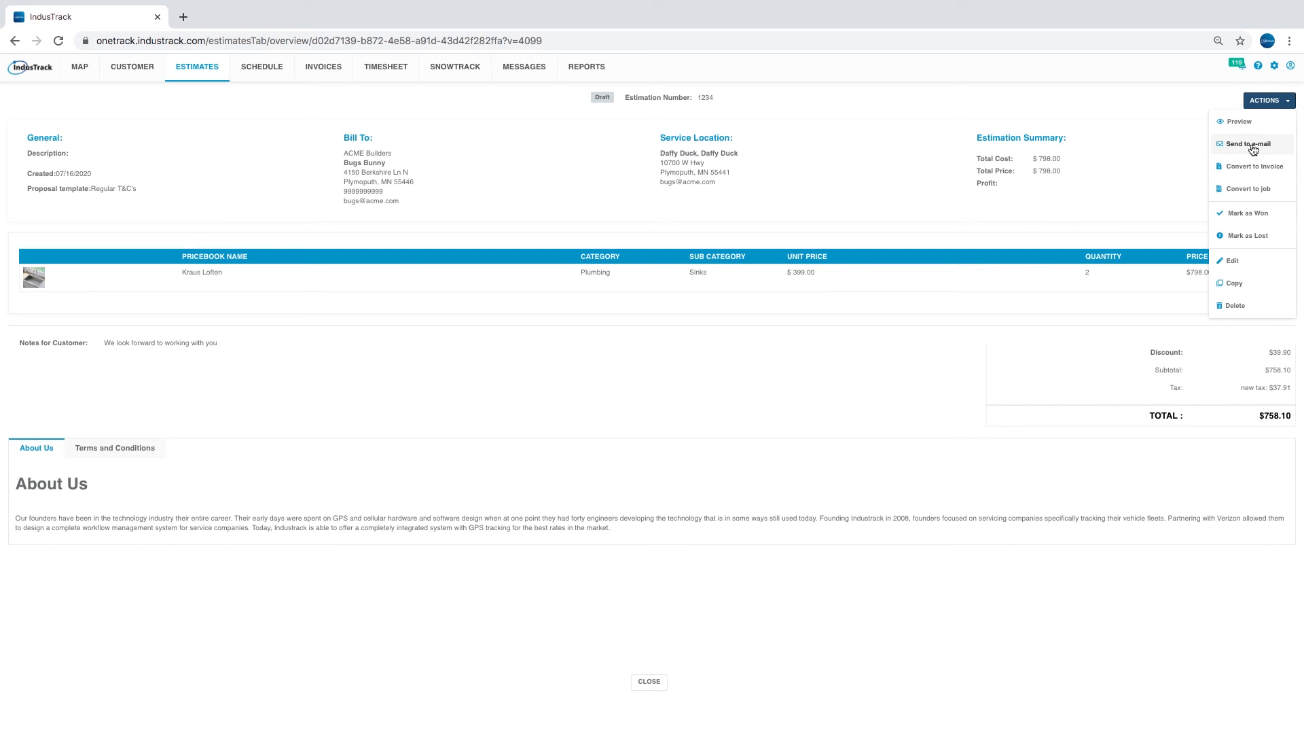
click(1254, 144)
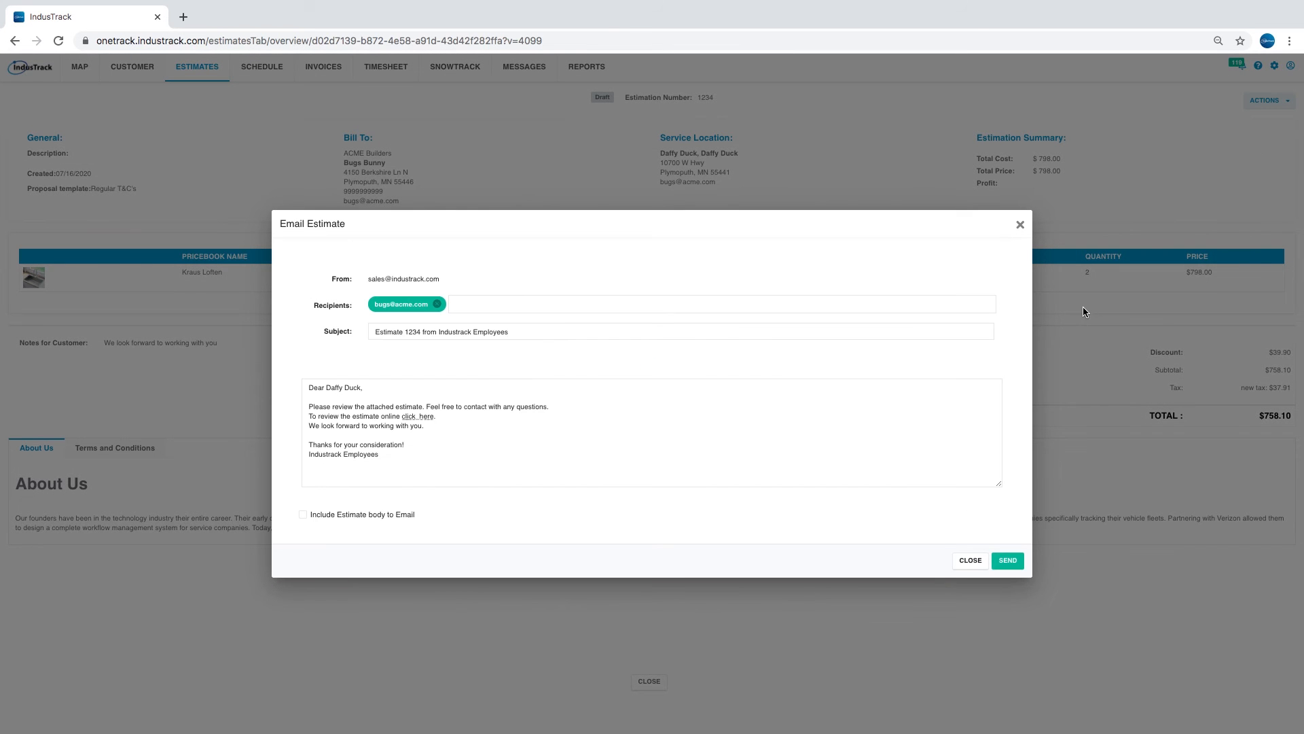
click(1021, 225)
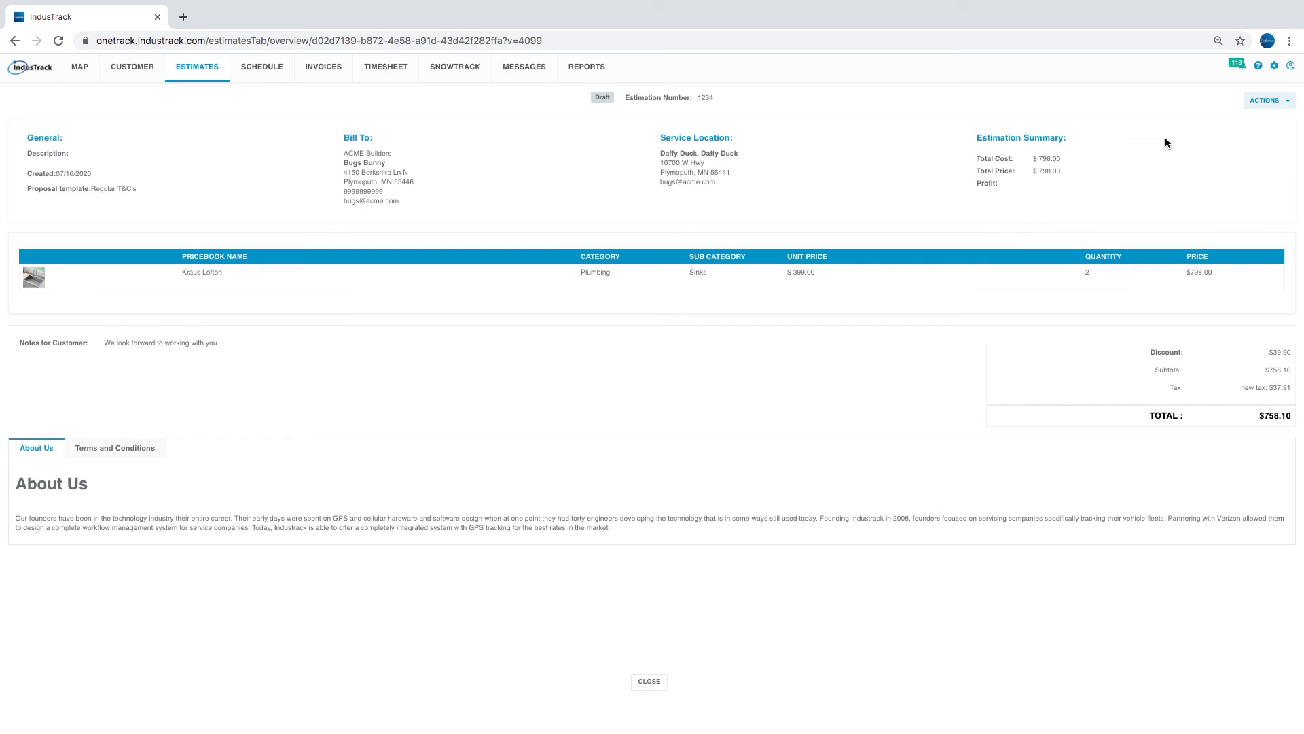
click(1241, 107)
- Mark ACME Builders estimate 1234 as Won, then confirm converting it into a job
click(1235, 215)
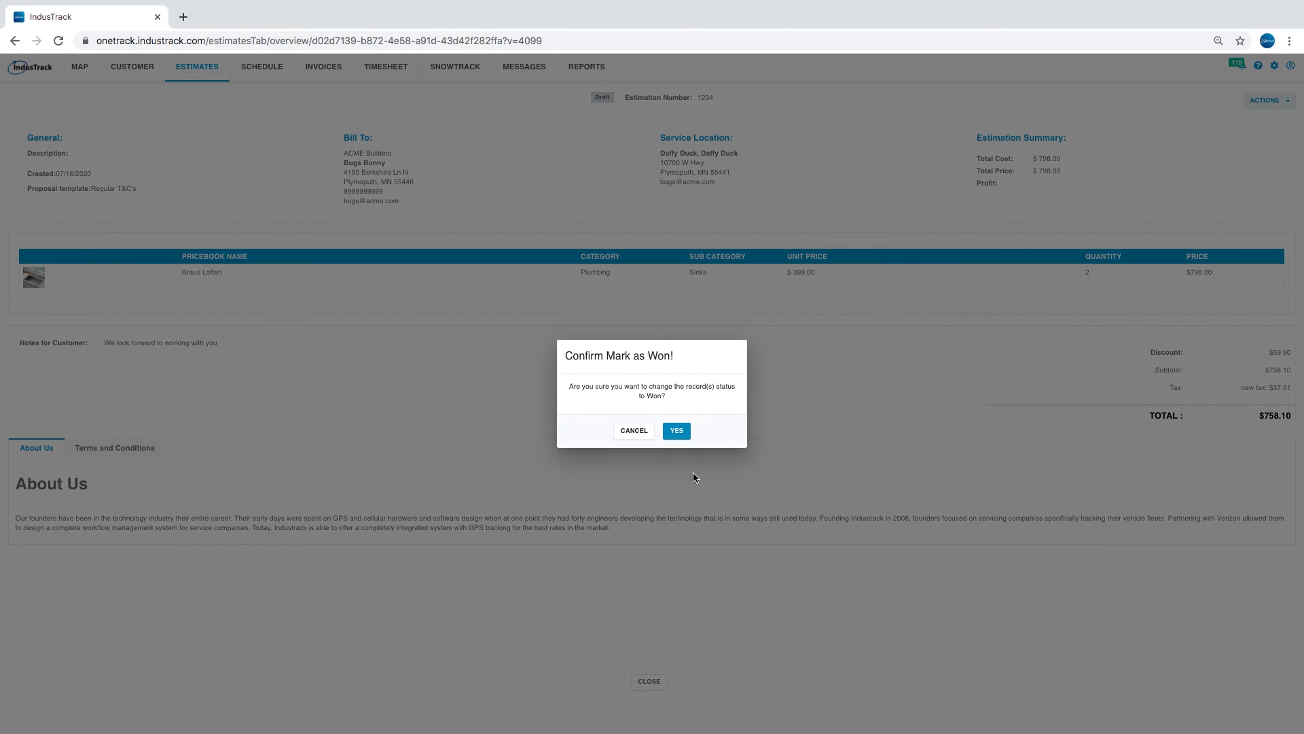
click(677, 432)
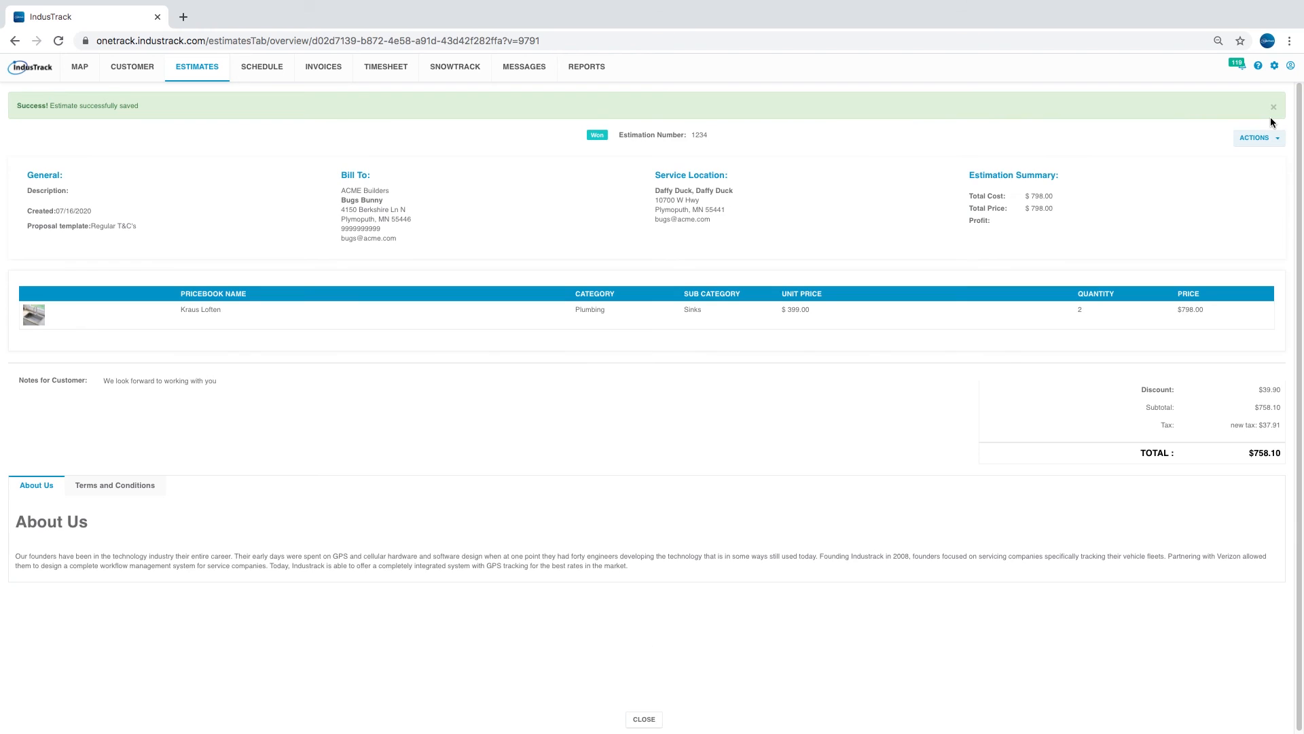
click(1267, 100)
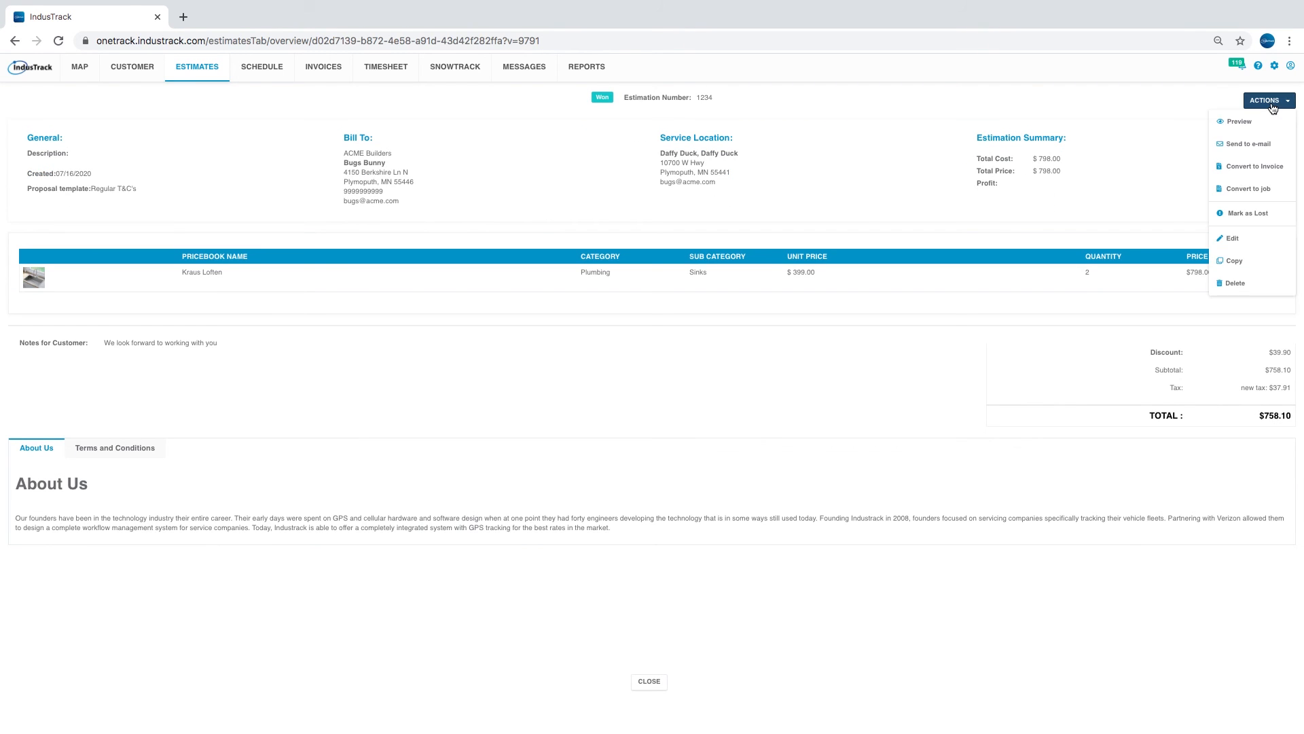
click(1270, 188)
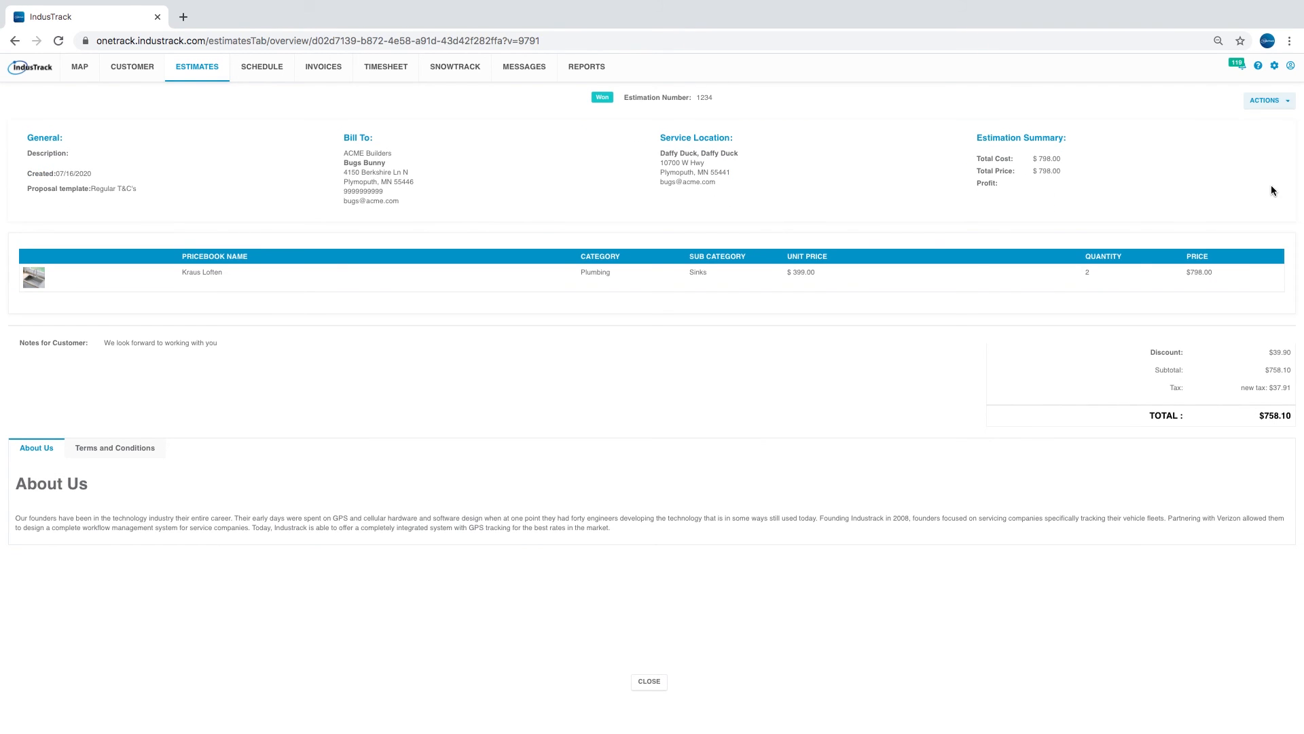
click(679, 428)
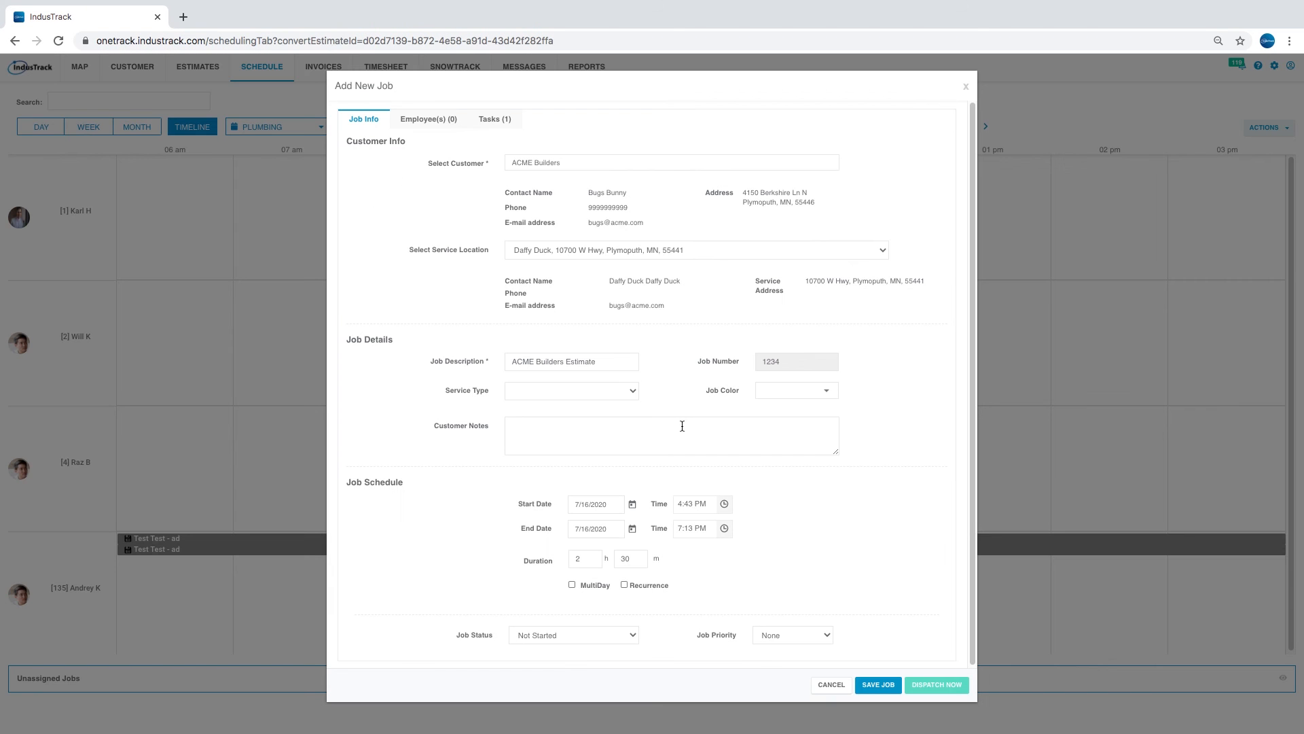
- Set the new job's start and end dates to 7/17/2020
click(632, 504)
click(691, 615)
click(633, 531)
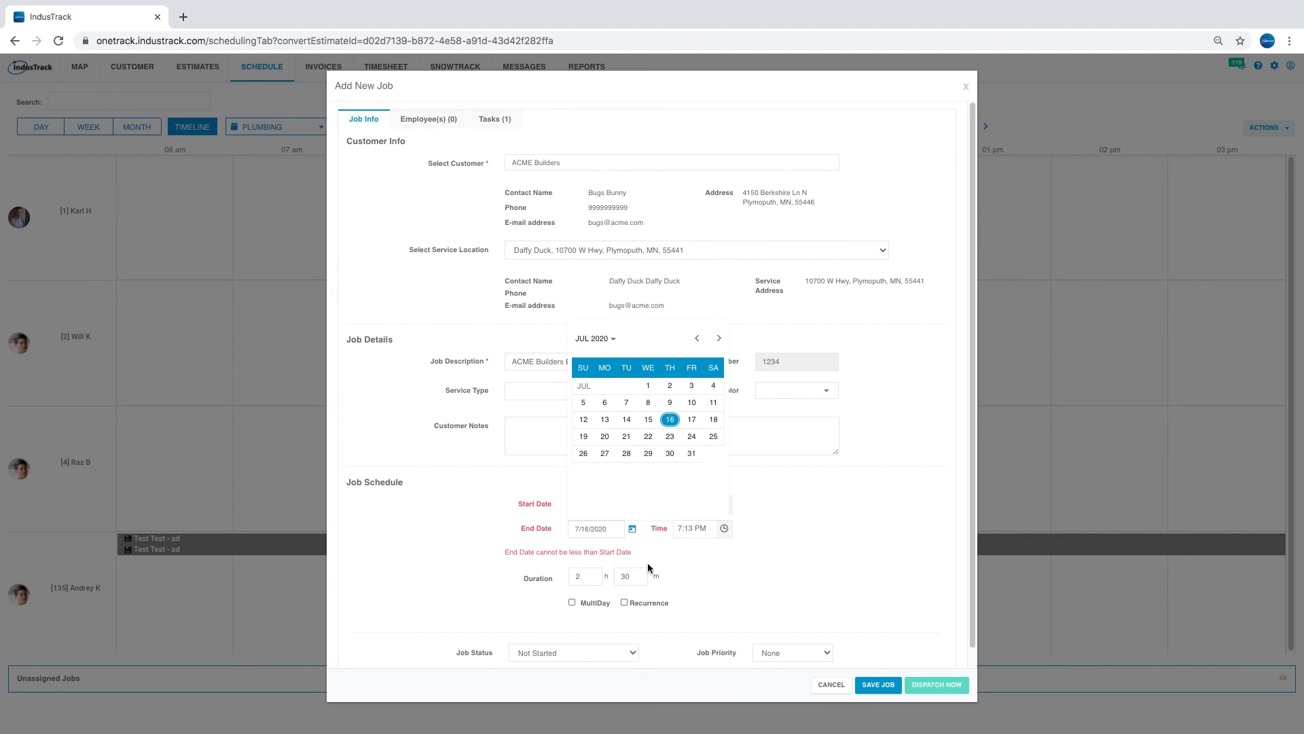
click(669, 429)
click(632, 529)
click(693, 422)
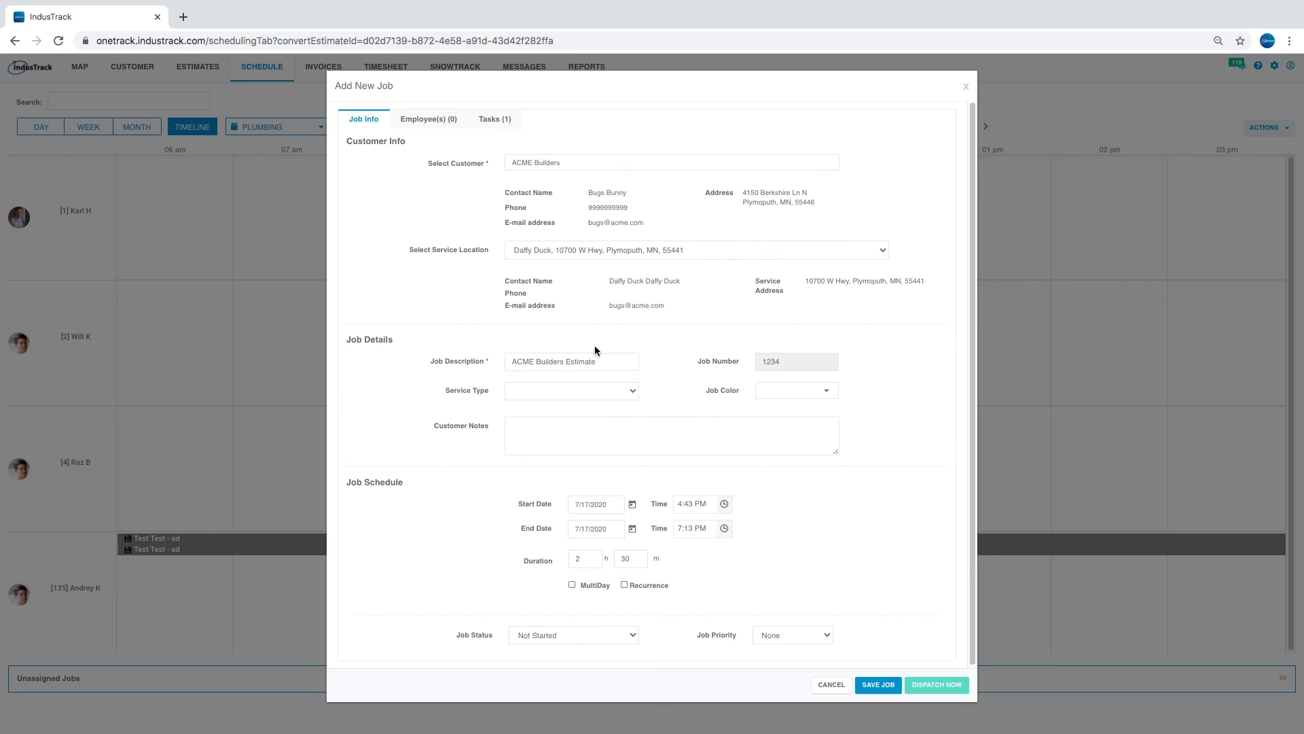
- Assign the first available employee to the crew and dispatch the job
click(446, 127)
click(451, 151)
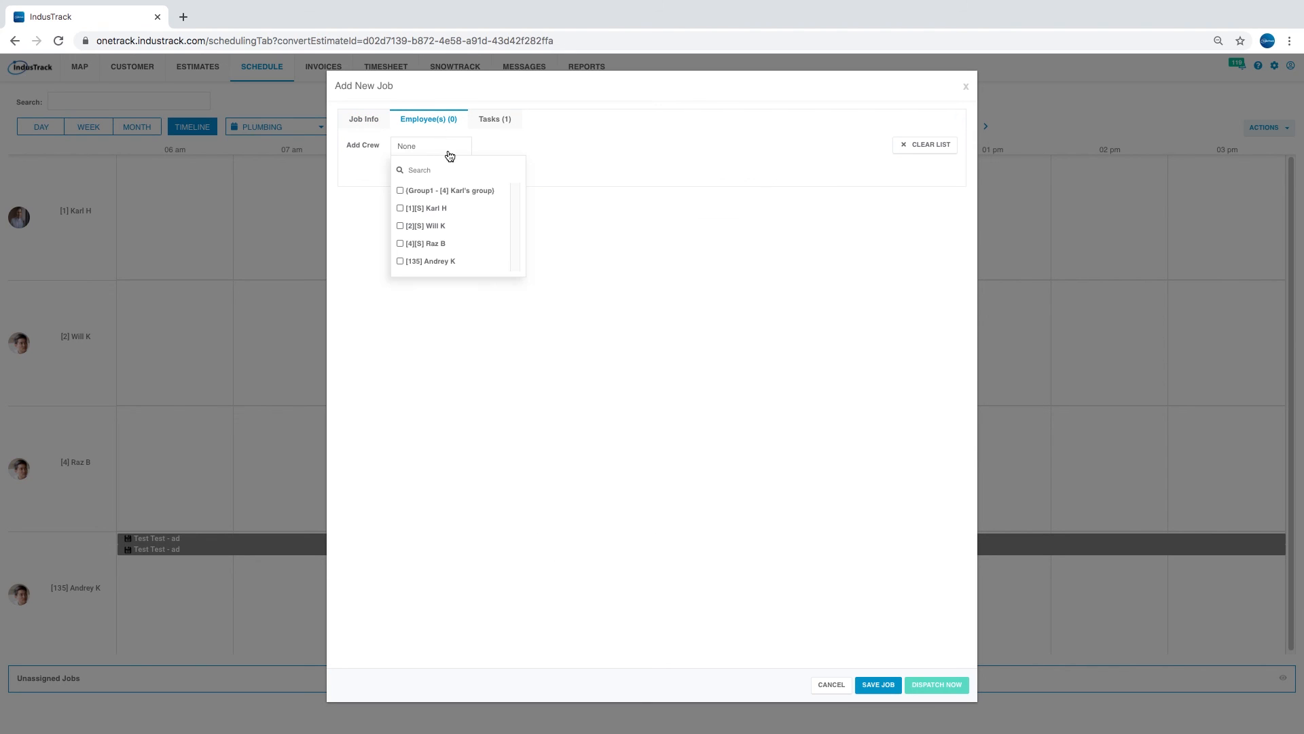
click(399, 208)
click(500, 125)
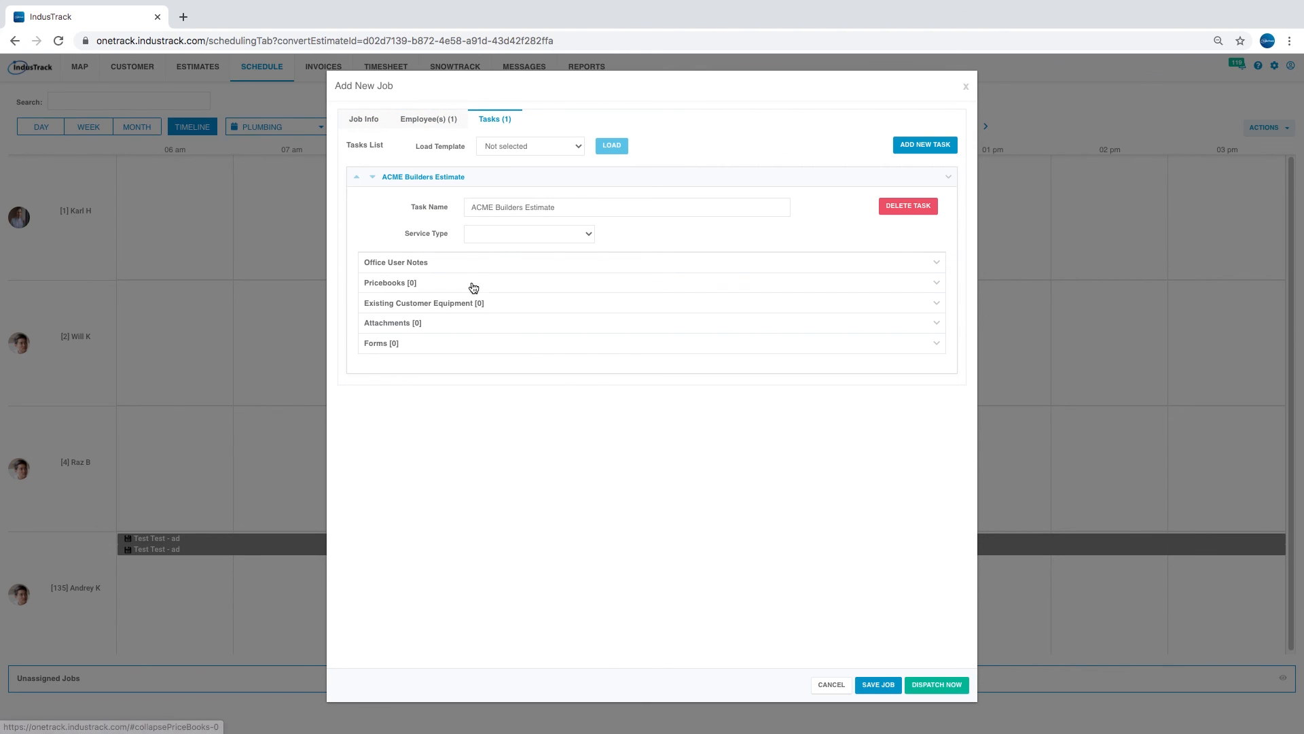
click(936, 685)
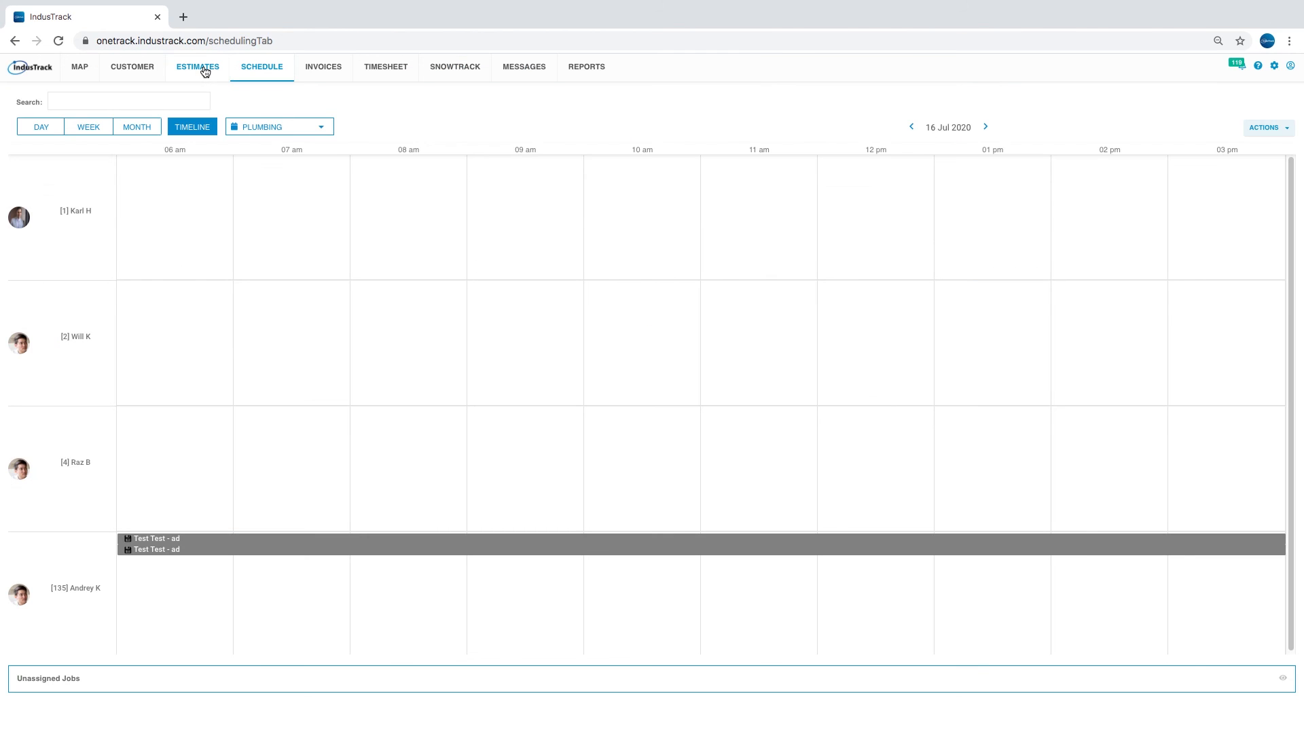
- Reopen the ACME Builders estimate from Estimates and choose Convert to invoice
click(204, 70)
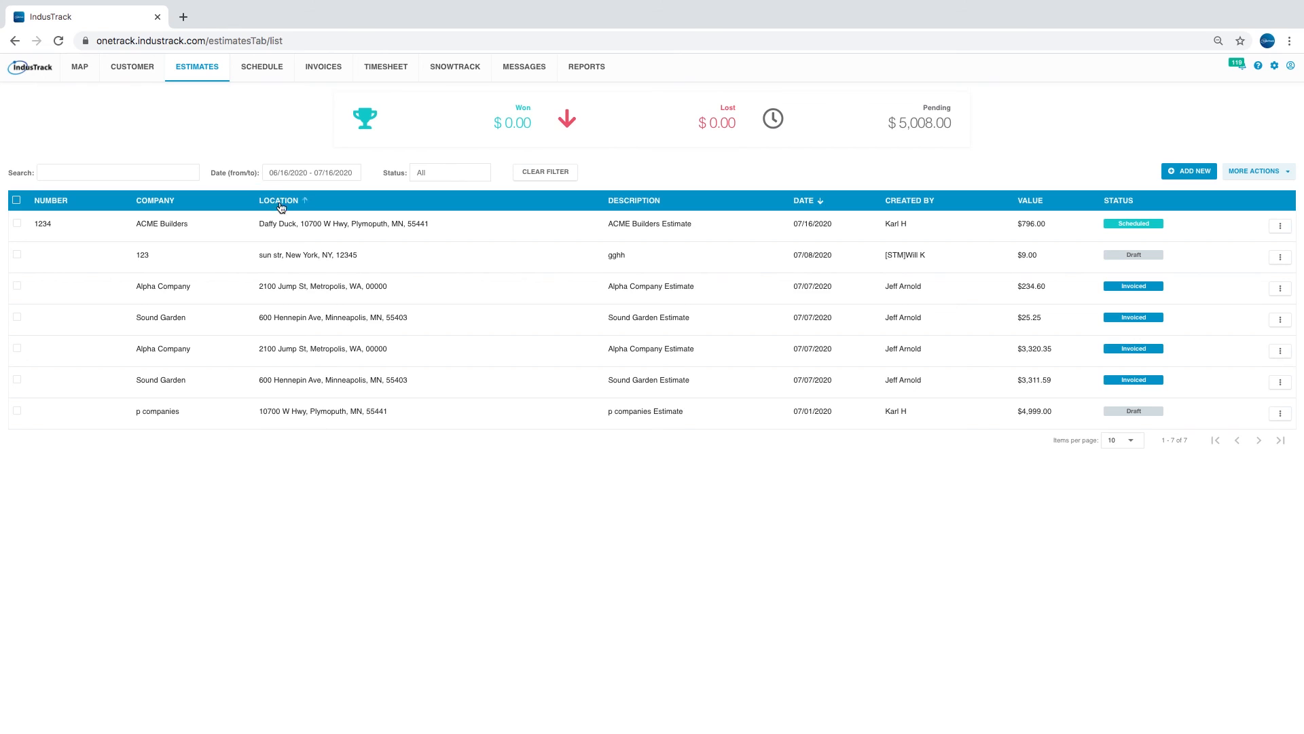
click(341, 224)
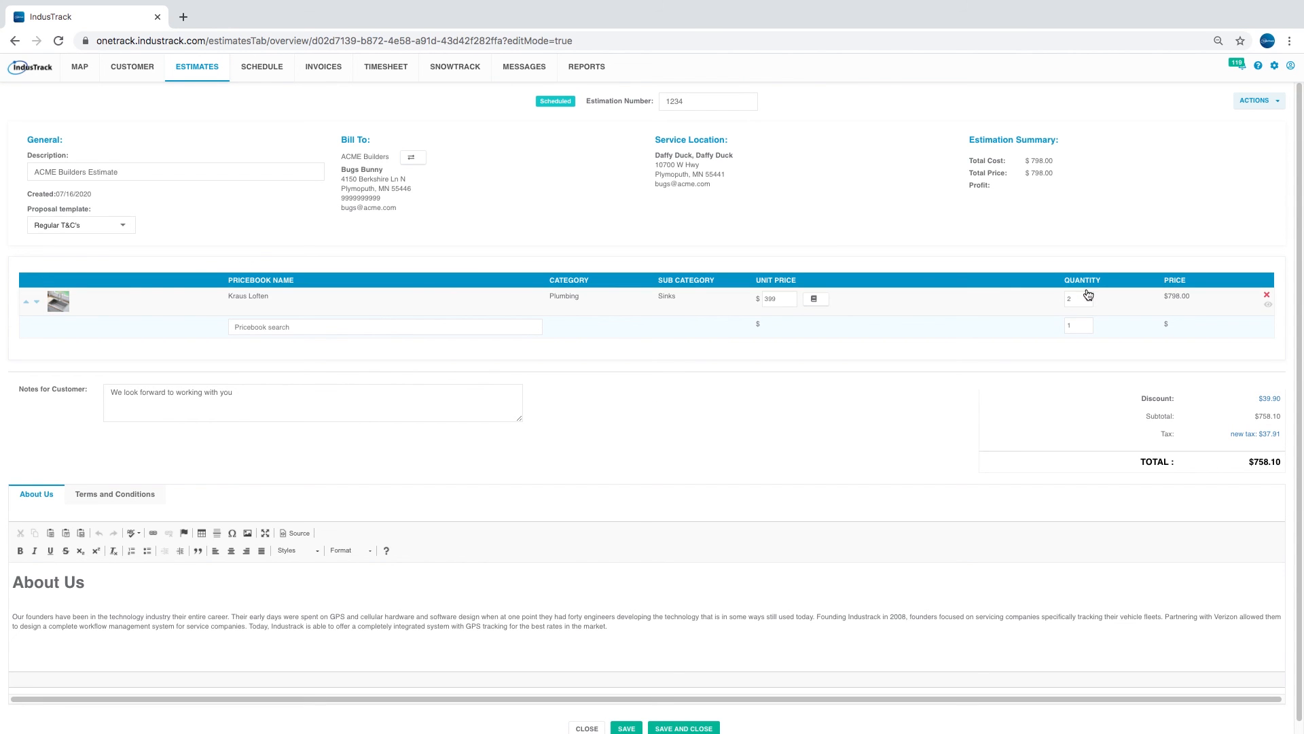
click(1272, 100)
click(1256, 167)
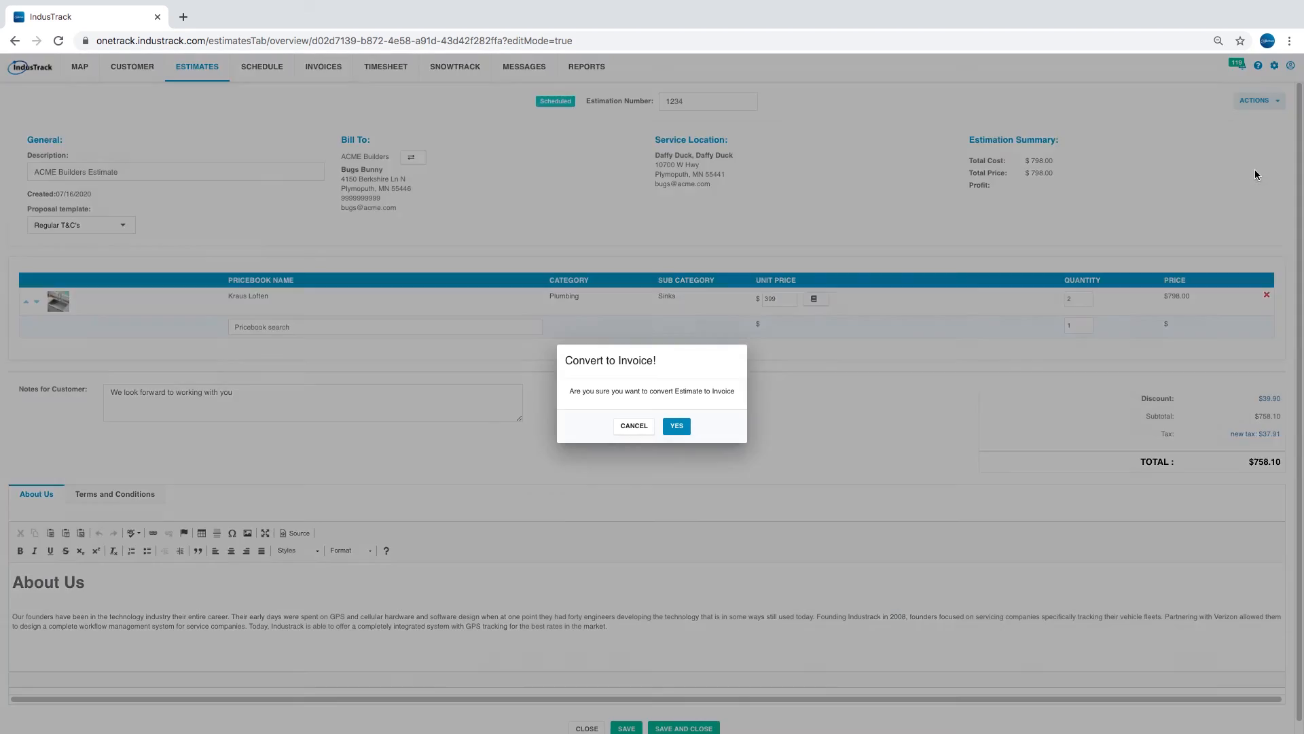